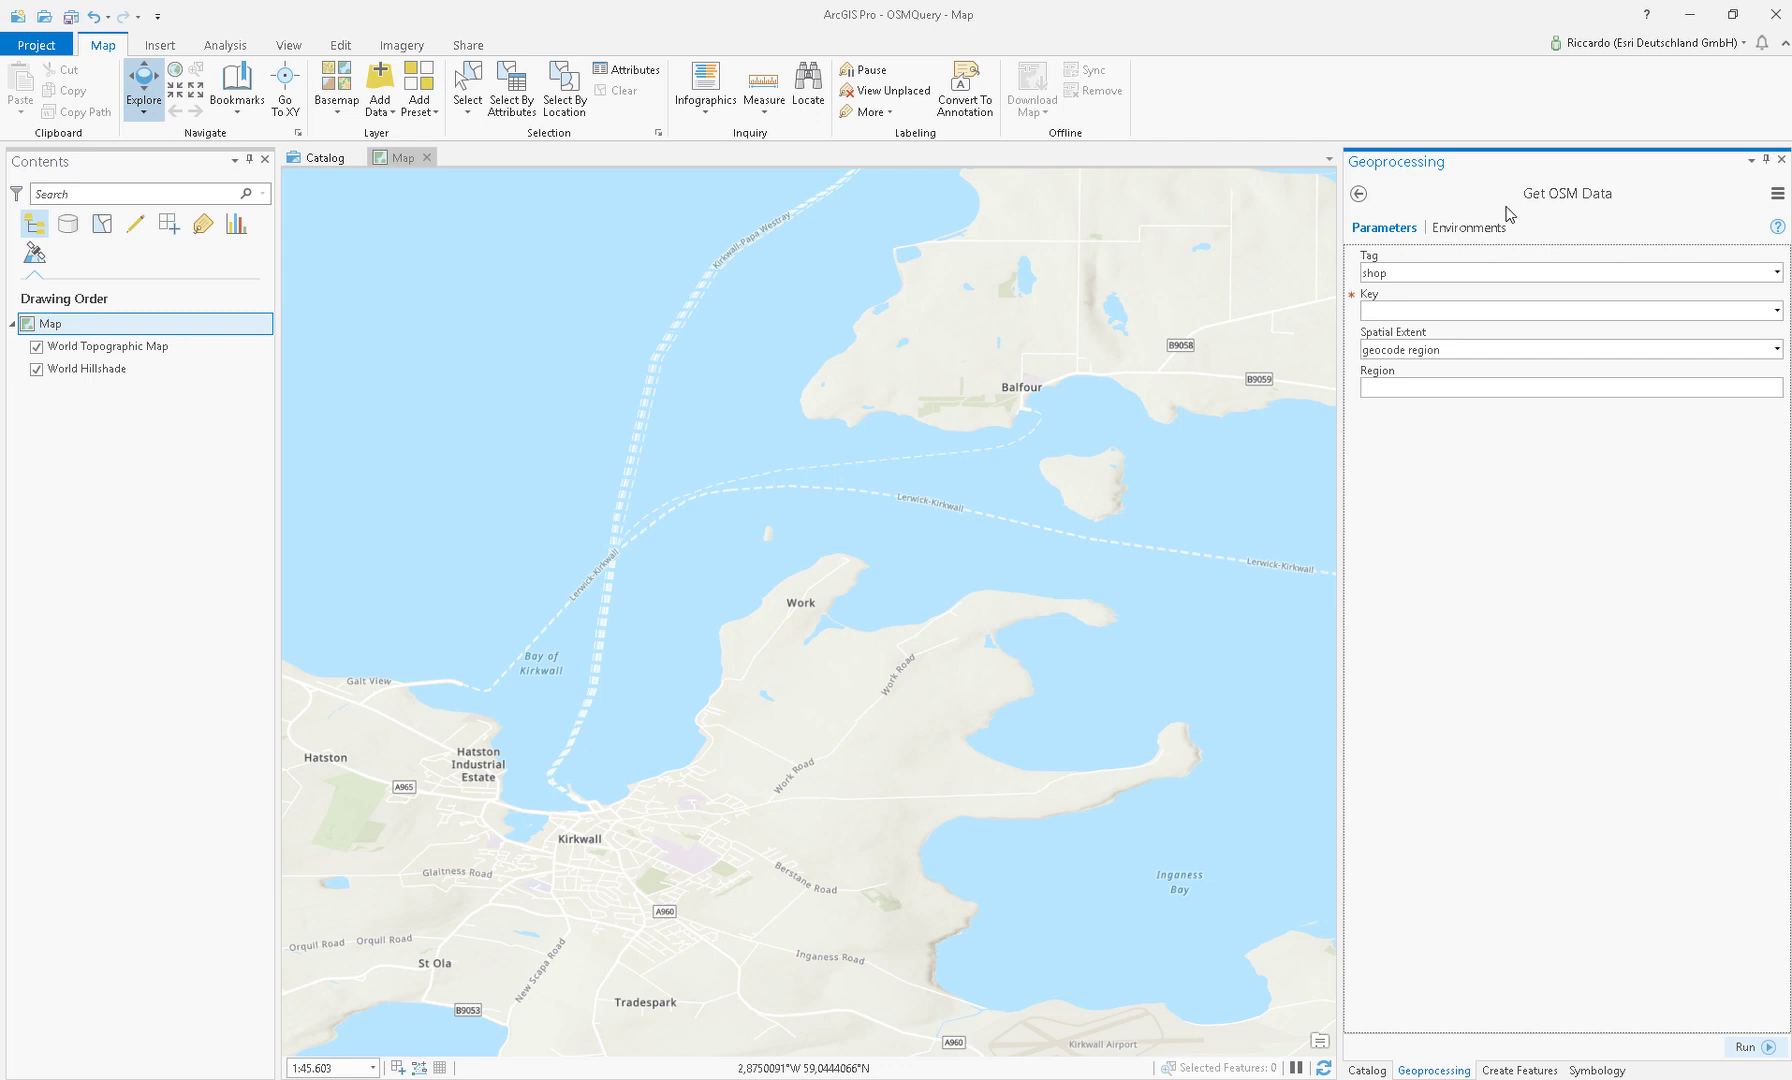
Set the Get OSM Data request to Tag 'shop' and Key 'bakery'
left_click(1504, 268)
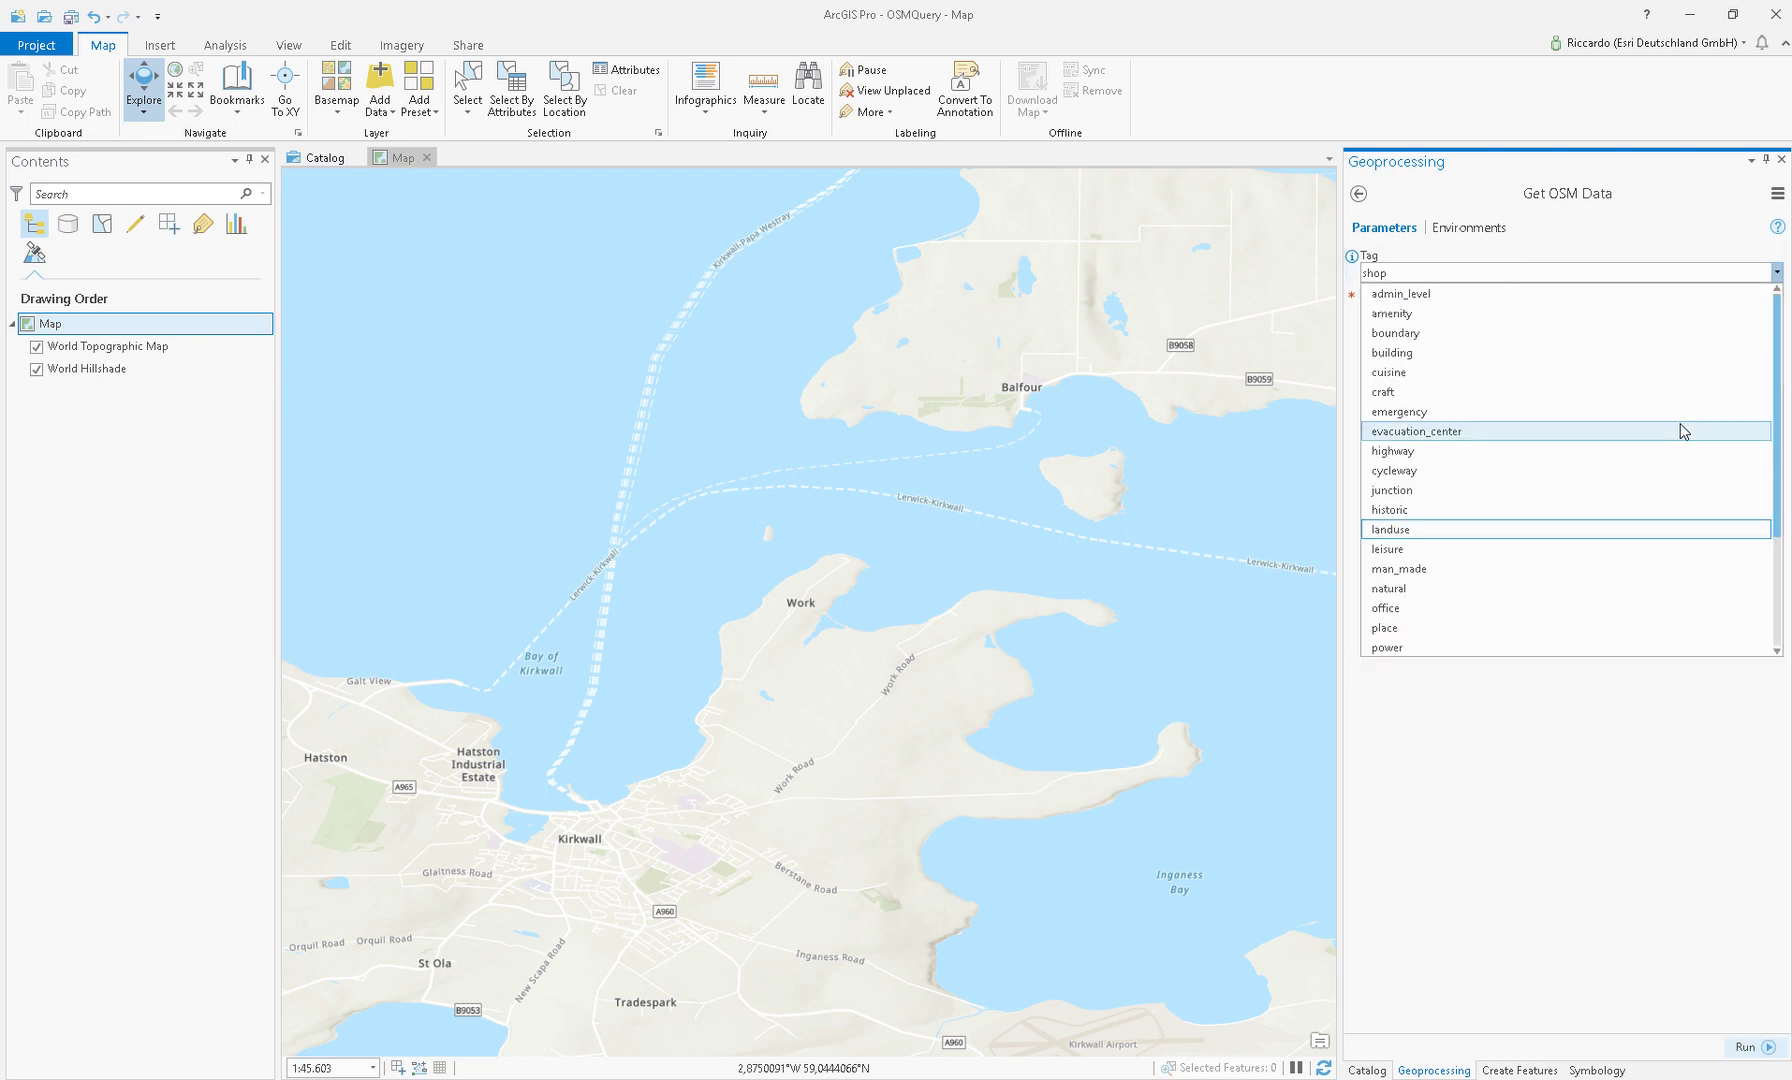
scroll(1680, 431, "down", 2)
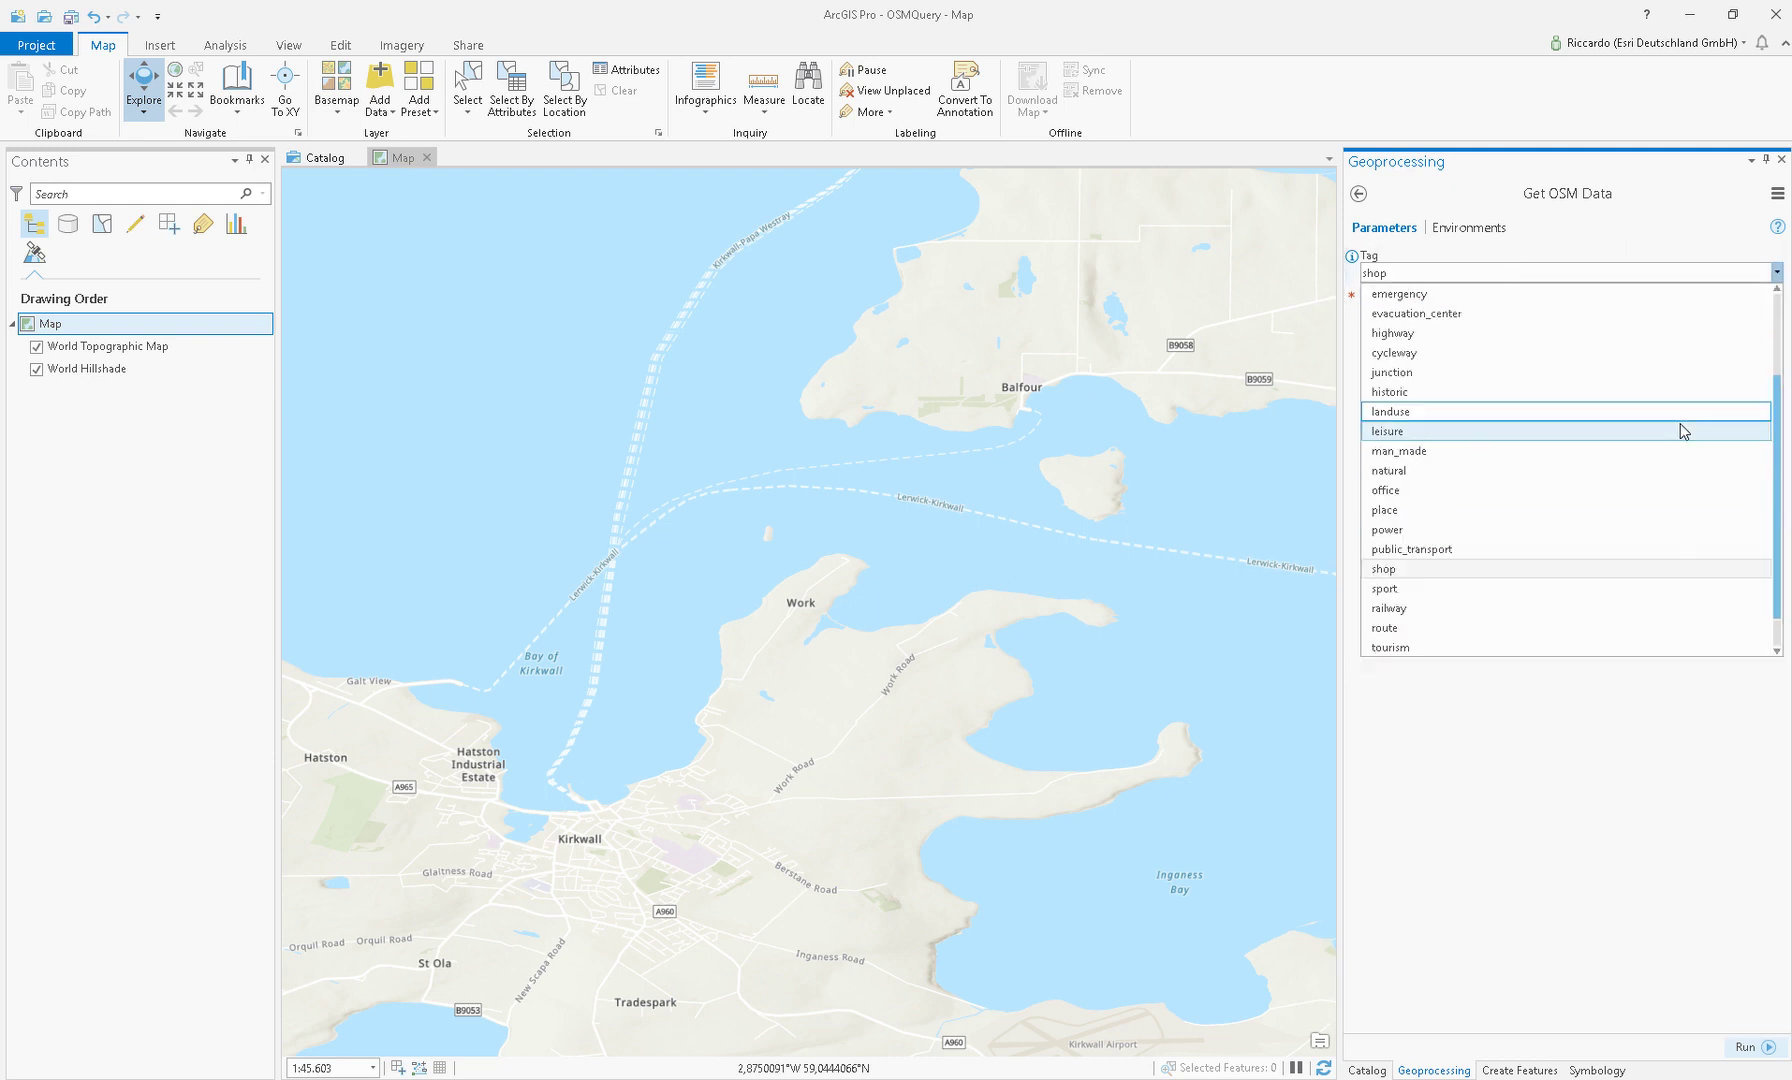
left_click(1555, 569)
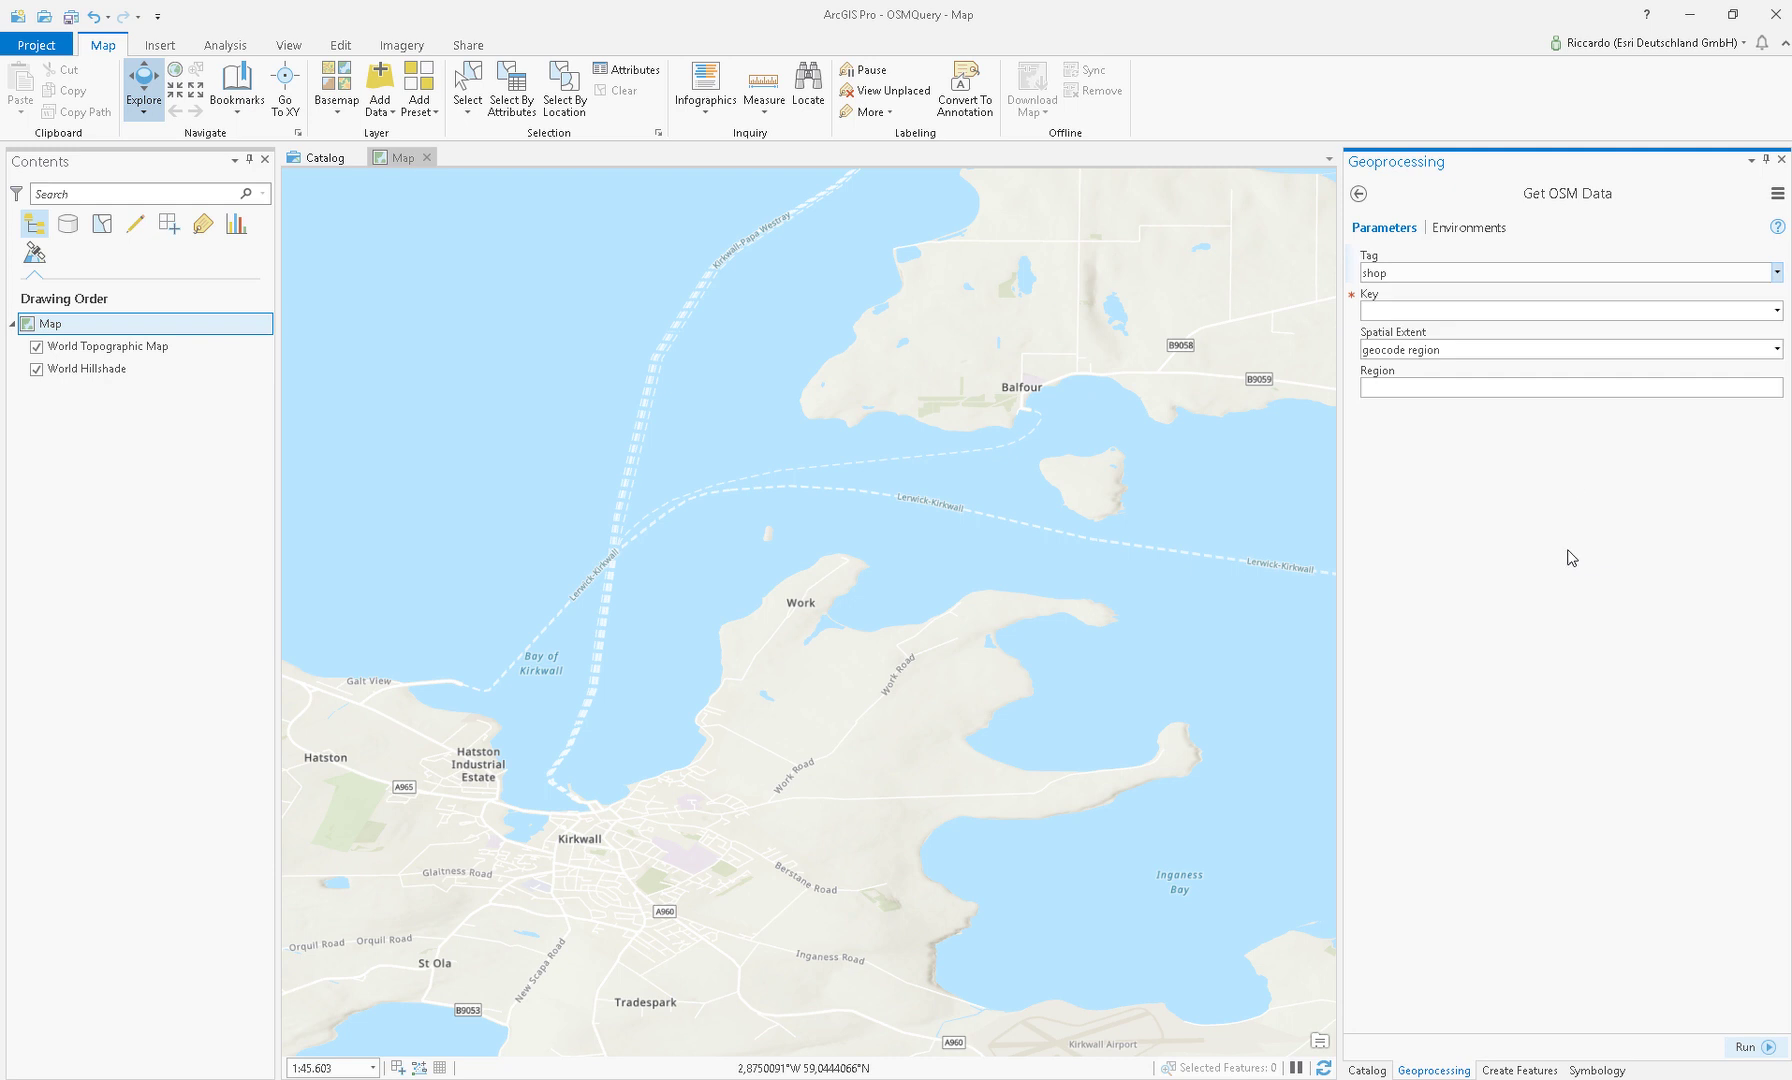
left_click(1474, 311)
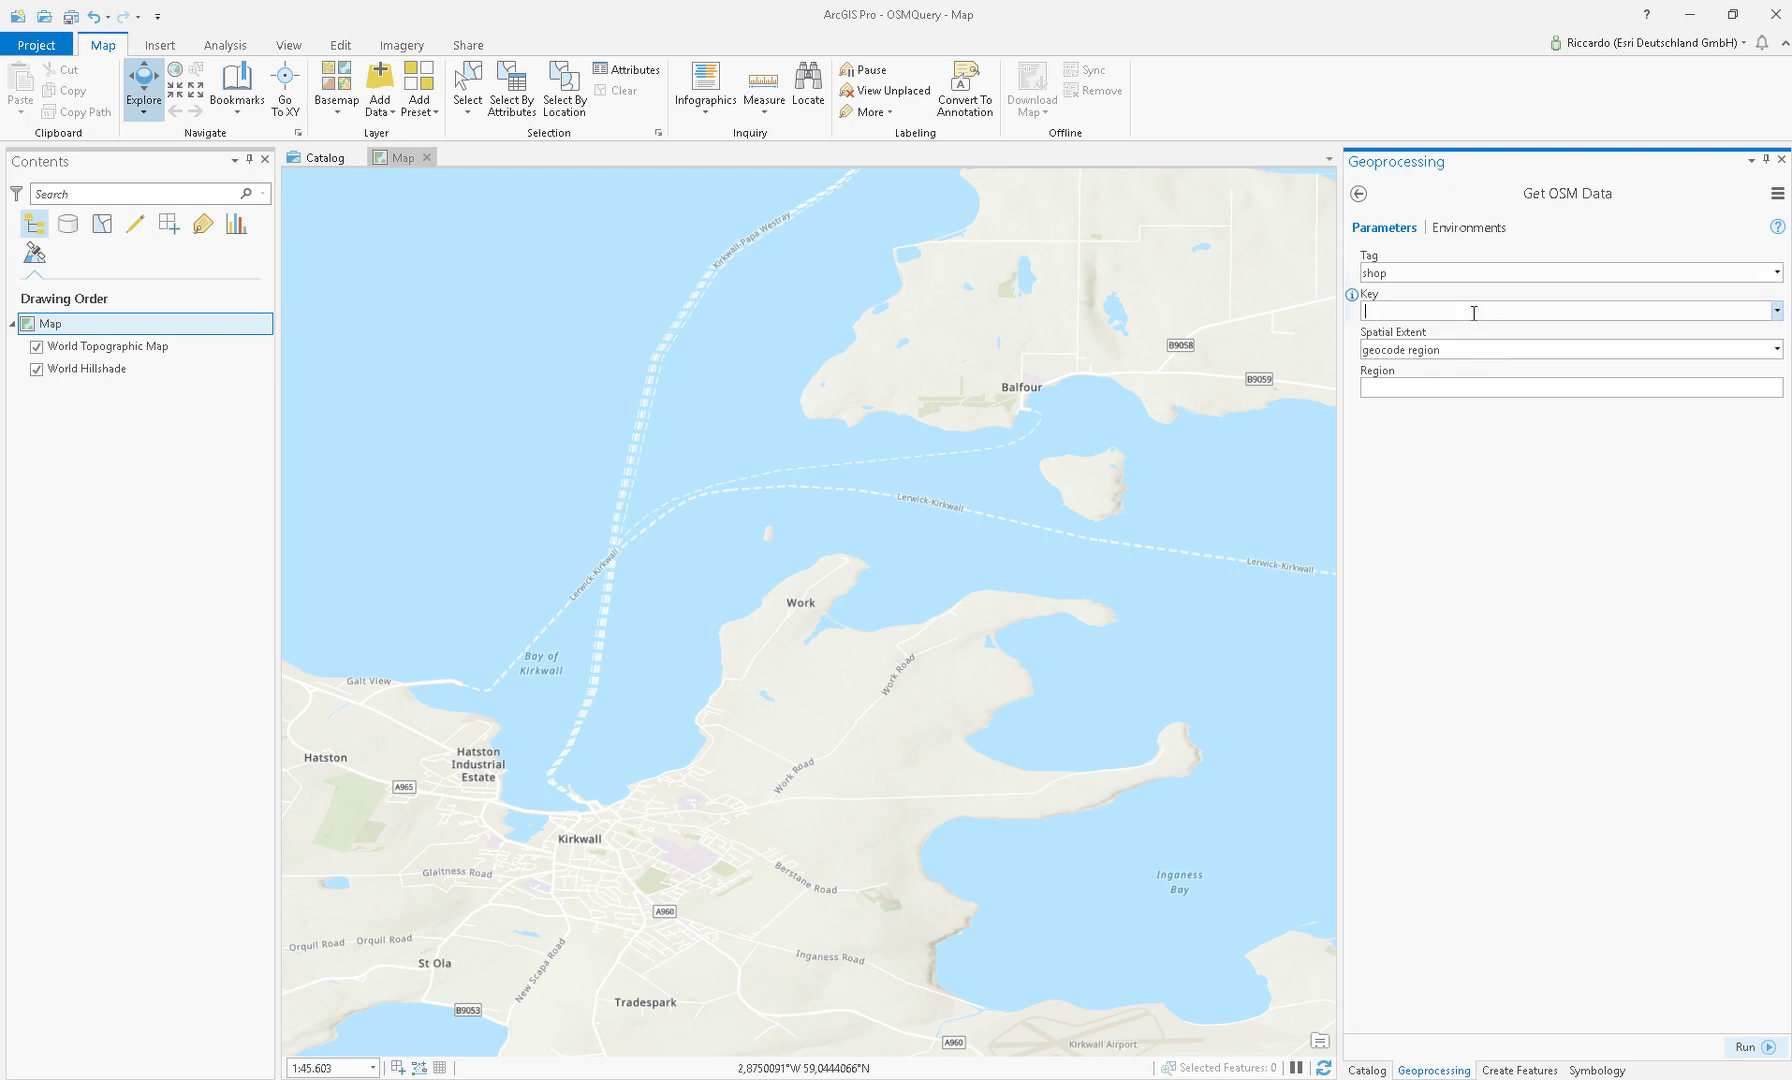
left_click(1777, 313)
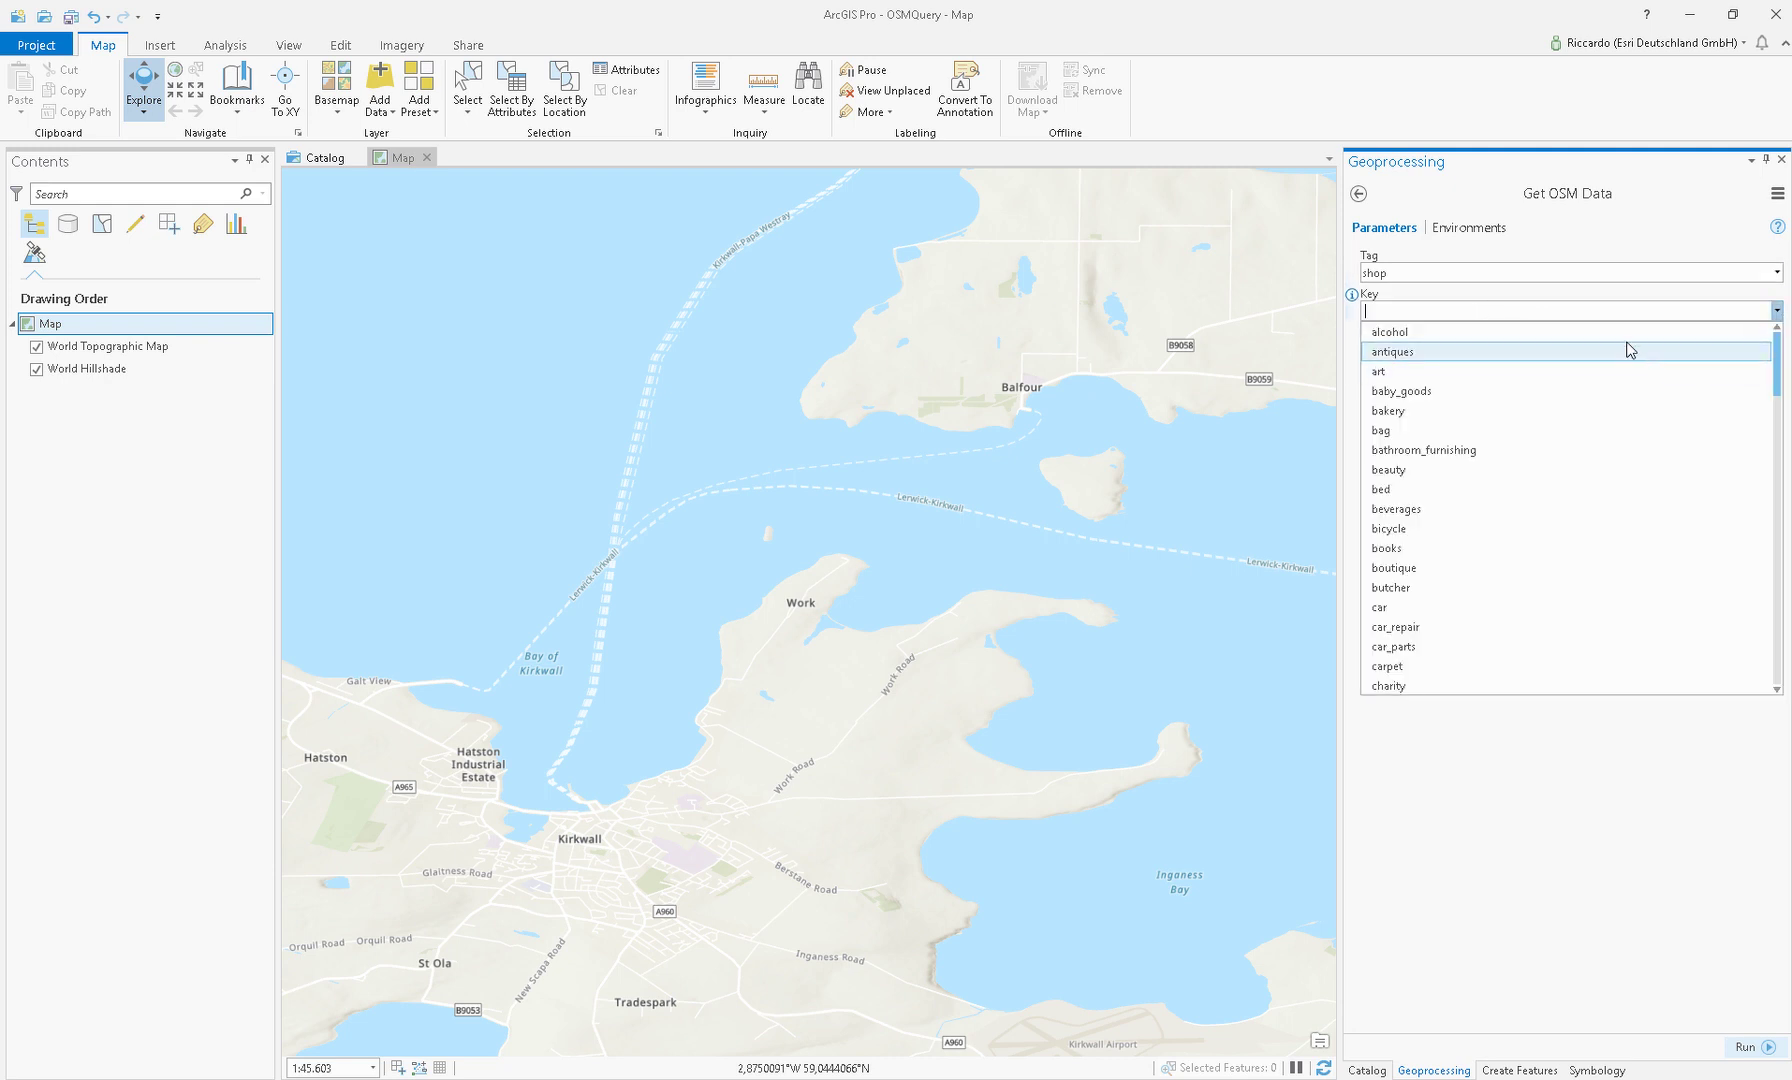
left_click(1600, 414)
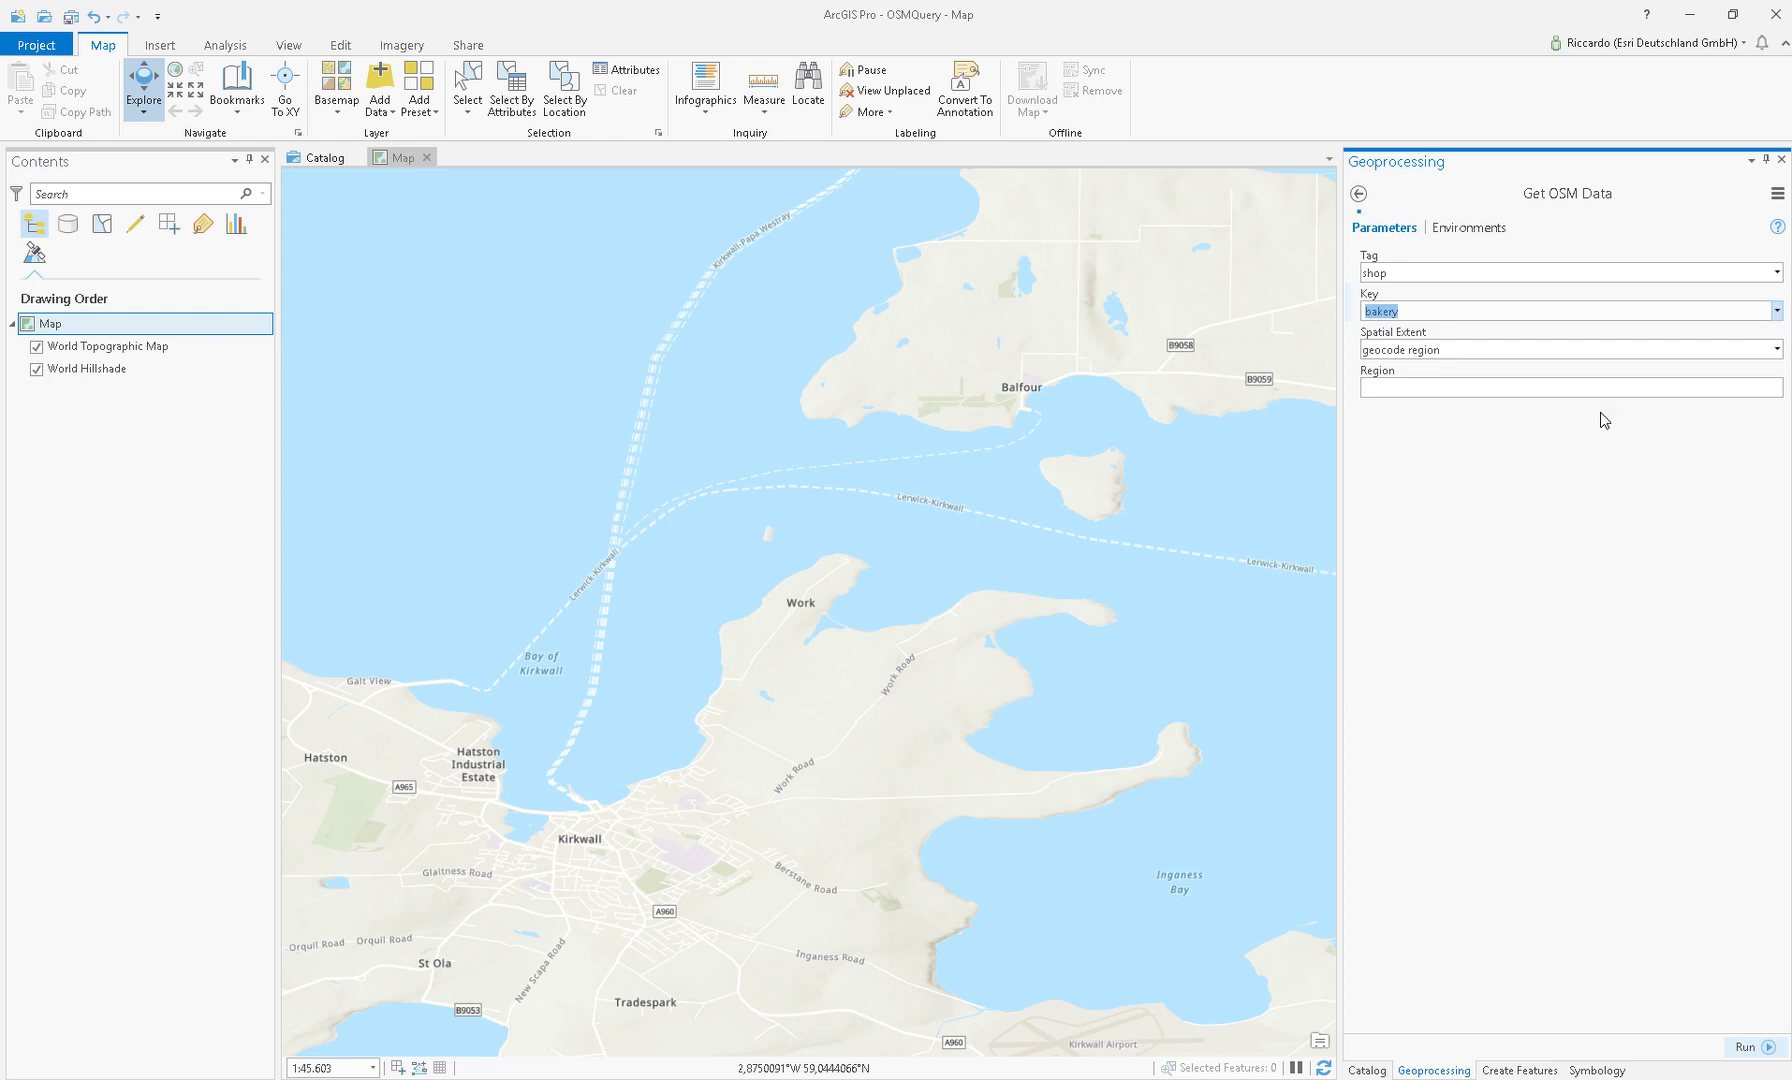
Change Spatial Extent to a simple bounding box using the Current Display Extent
left_click(1598, 352)
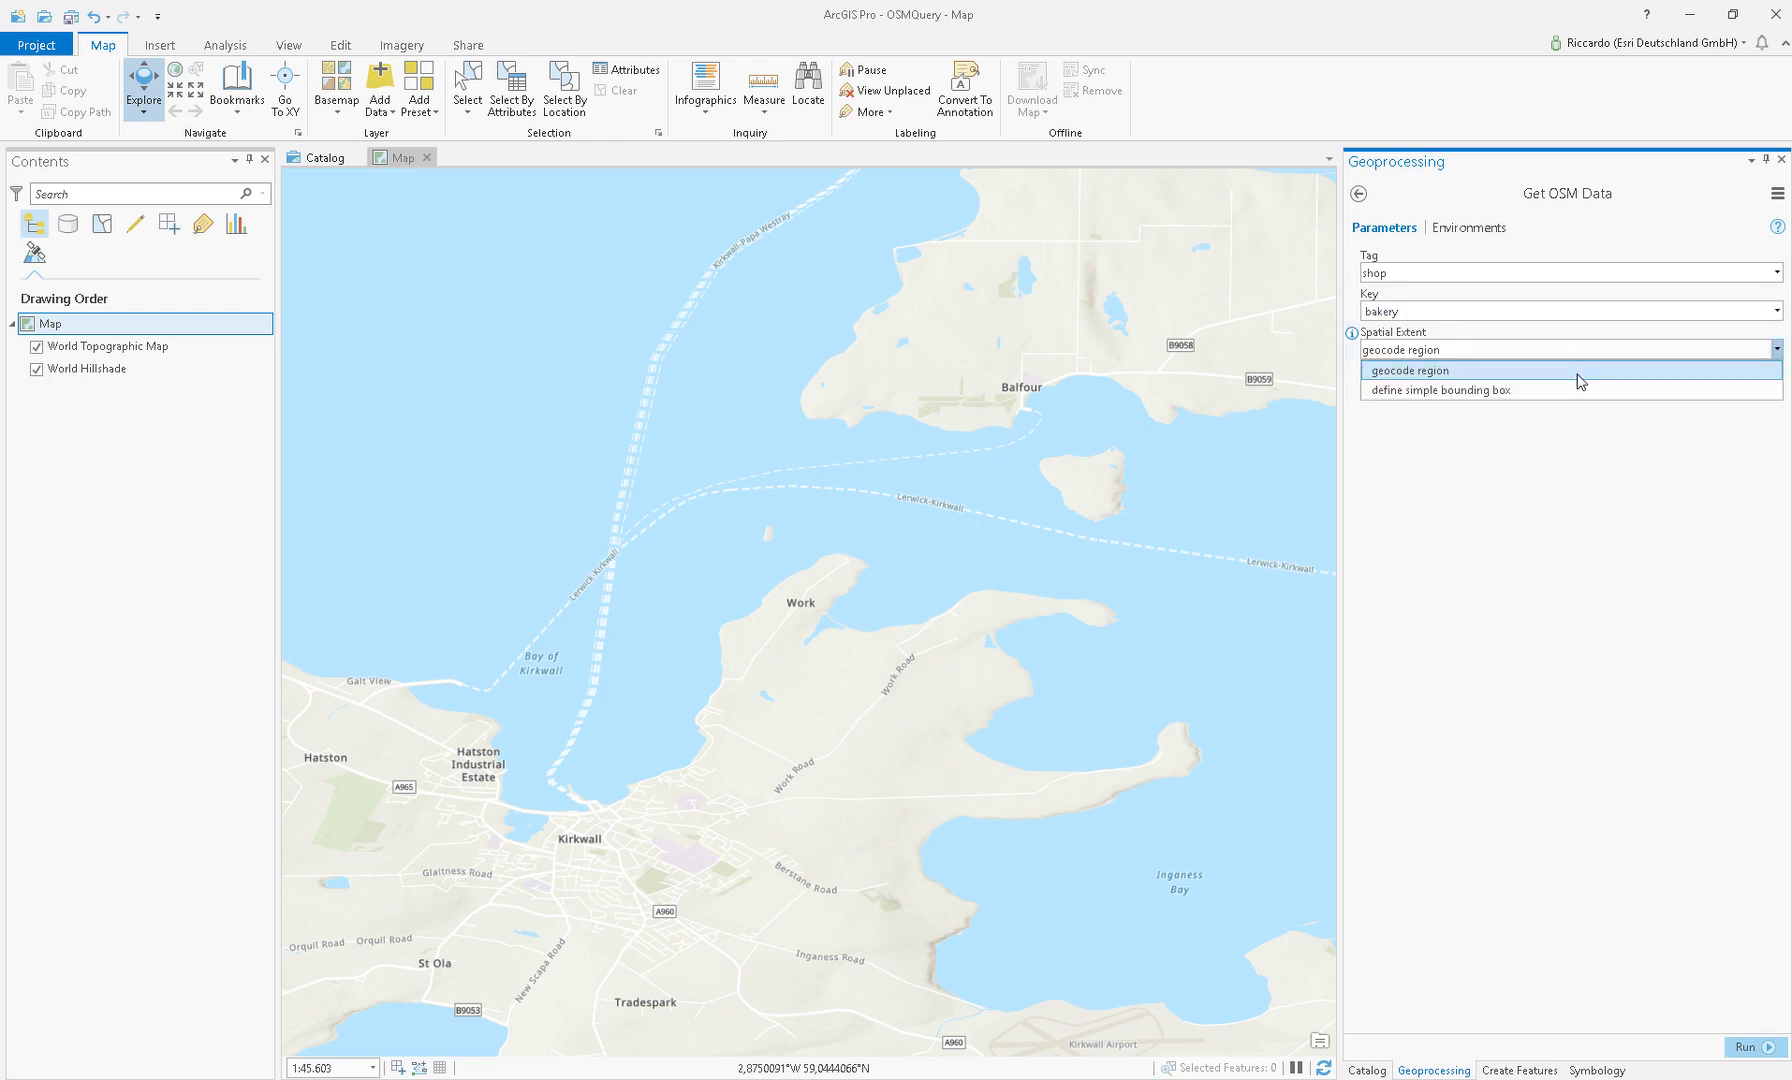
left_click(1462, 392)
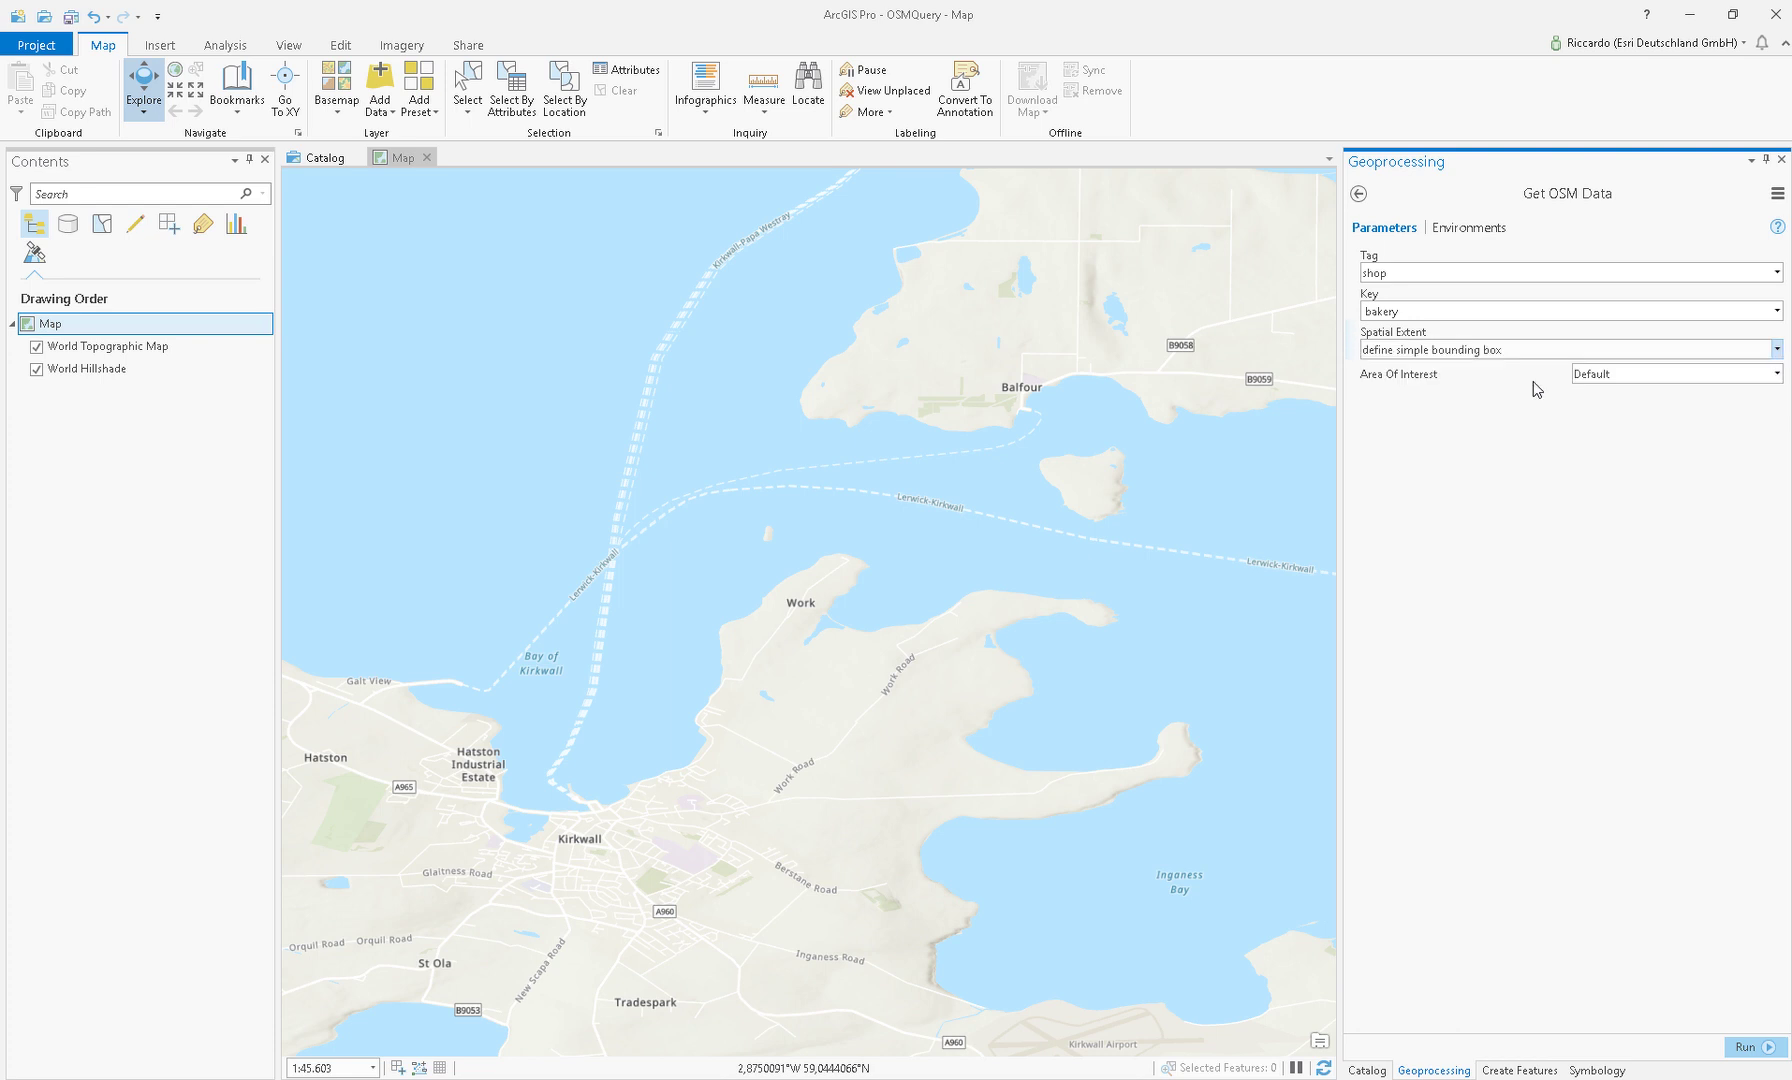
left_click(1633, 384)
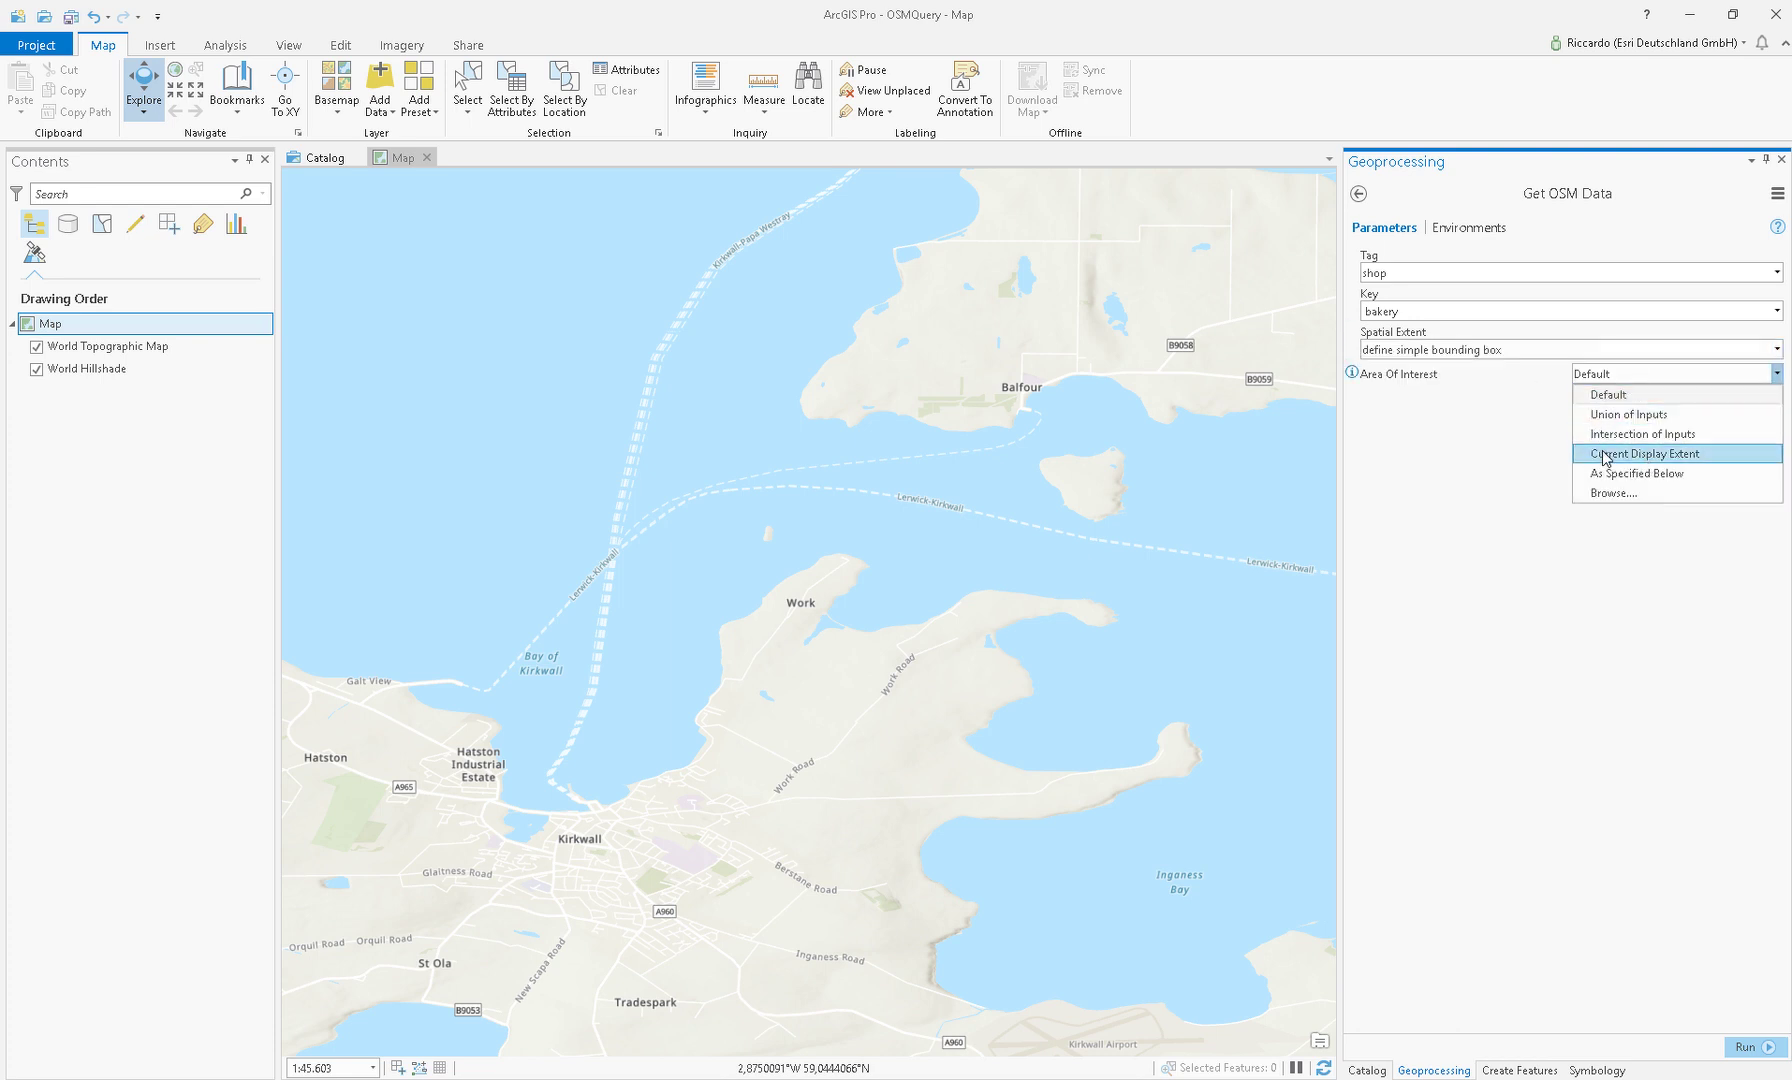
left_click(1688, 454)
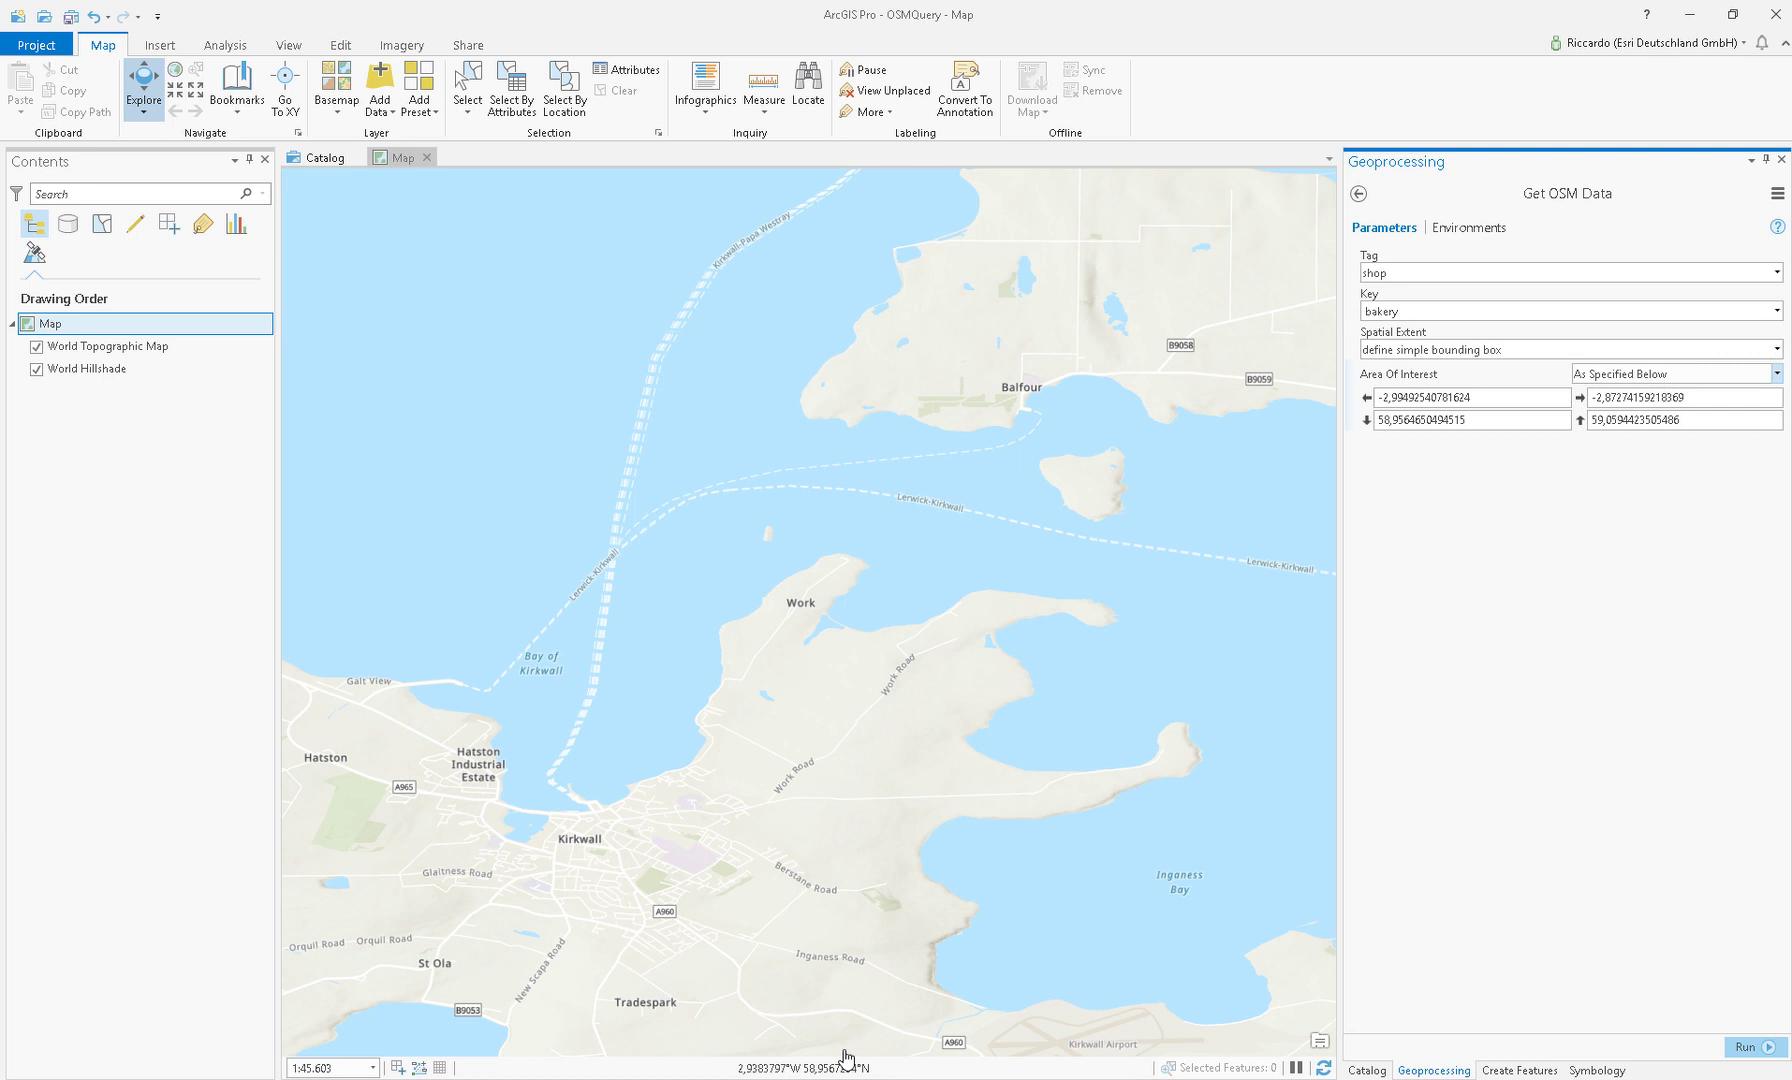
Switch the extent back to geocode region Northumberland and run the tool
left_click(1547, 348)
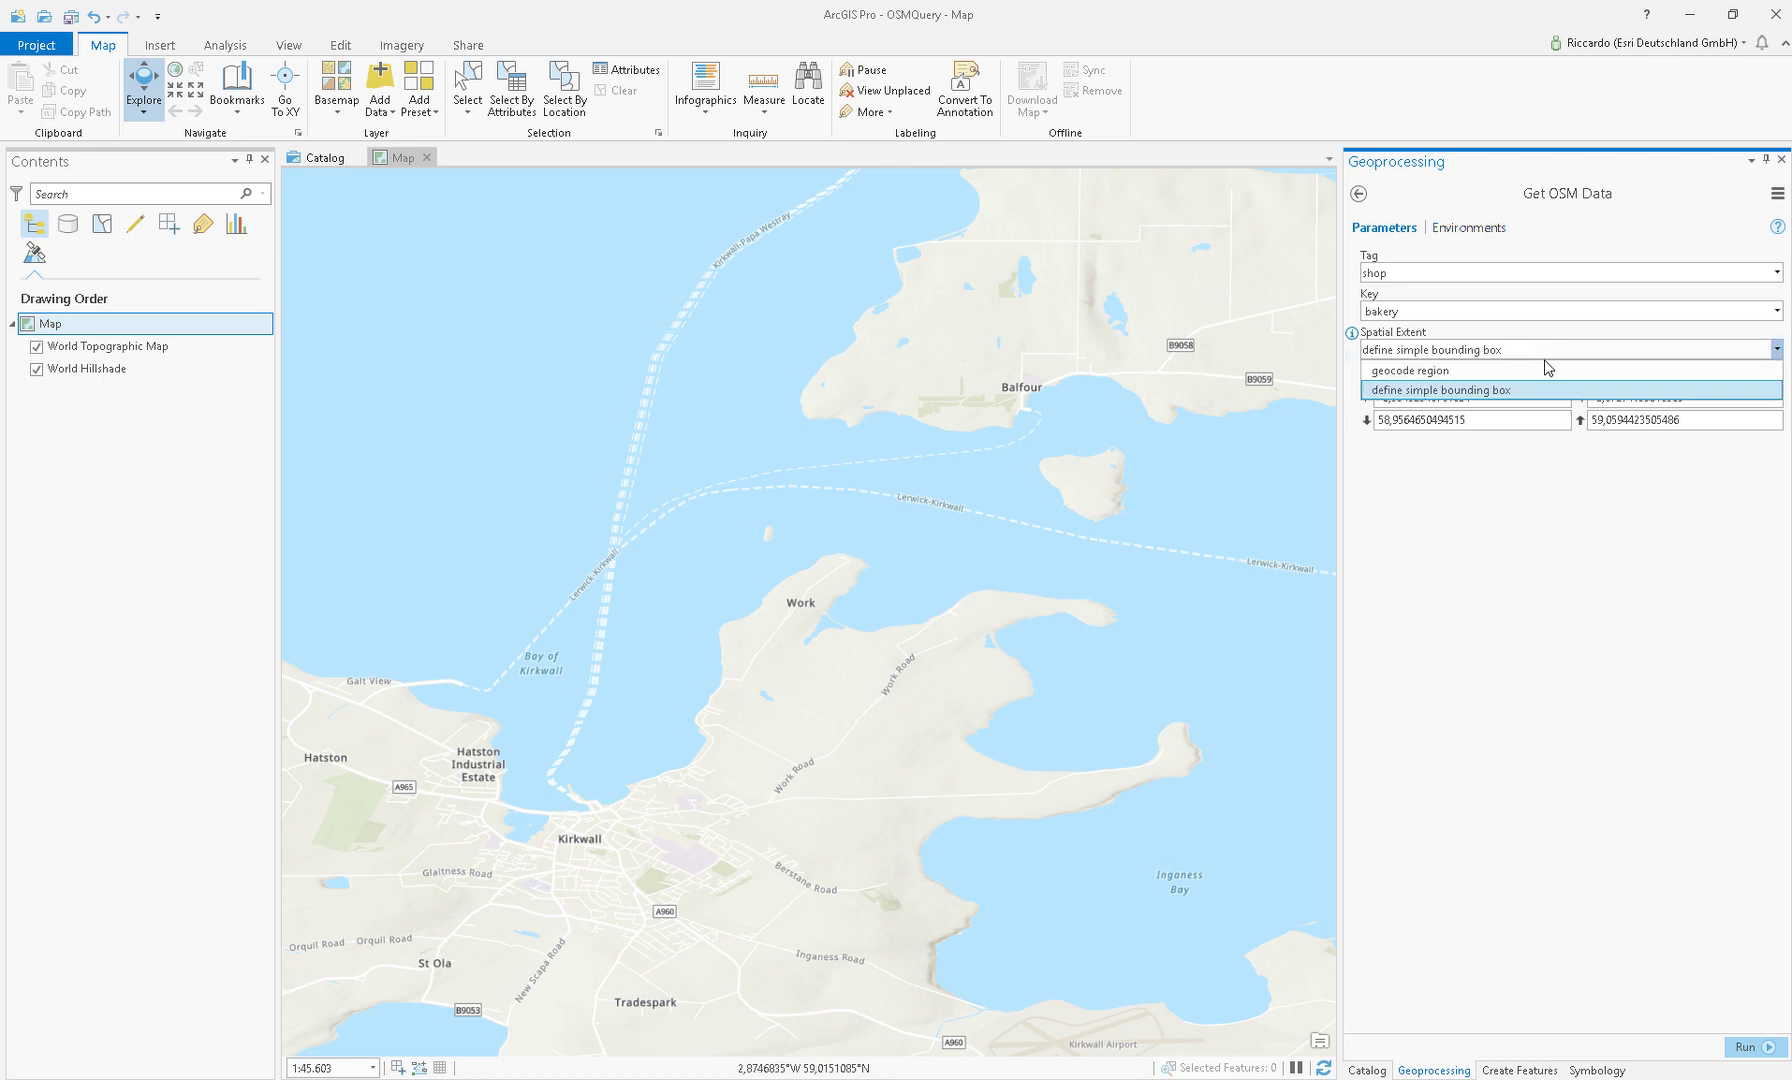
left_click(1547, 370)
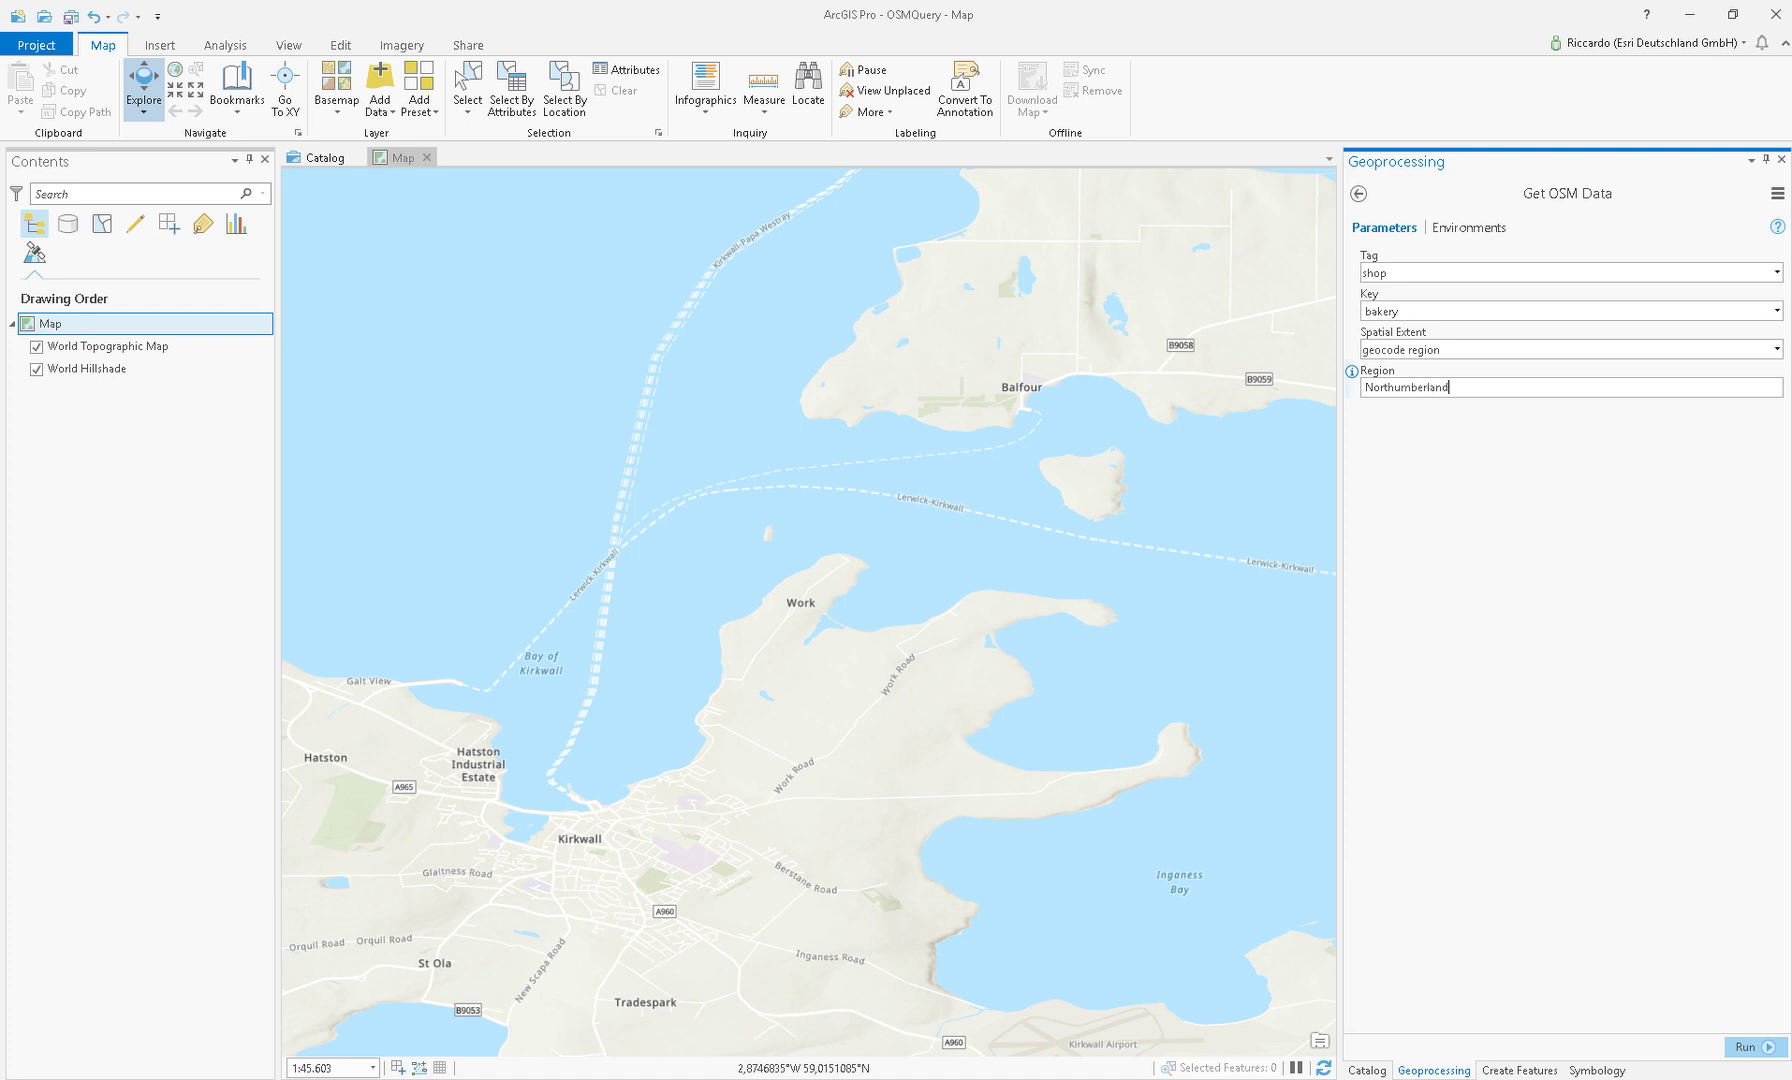
left_click(1743, 1048)
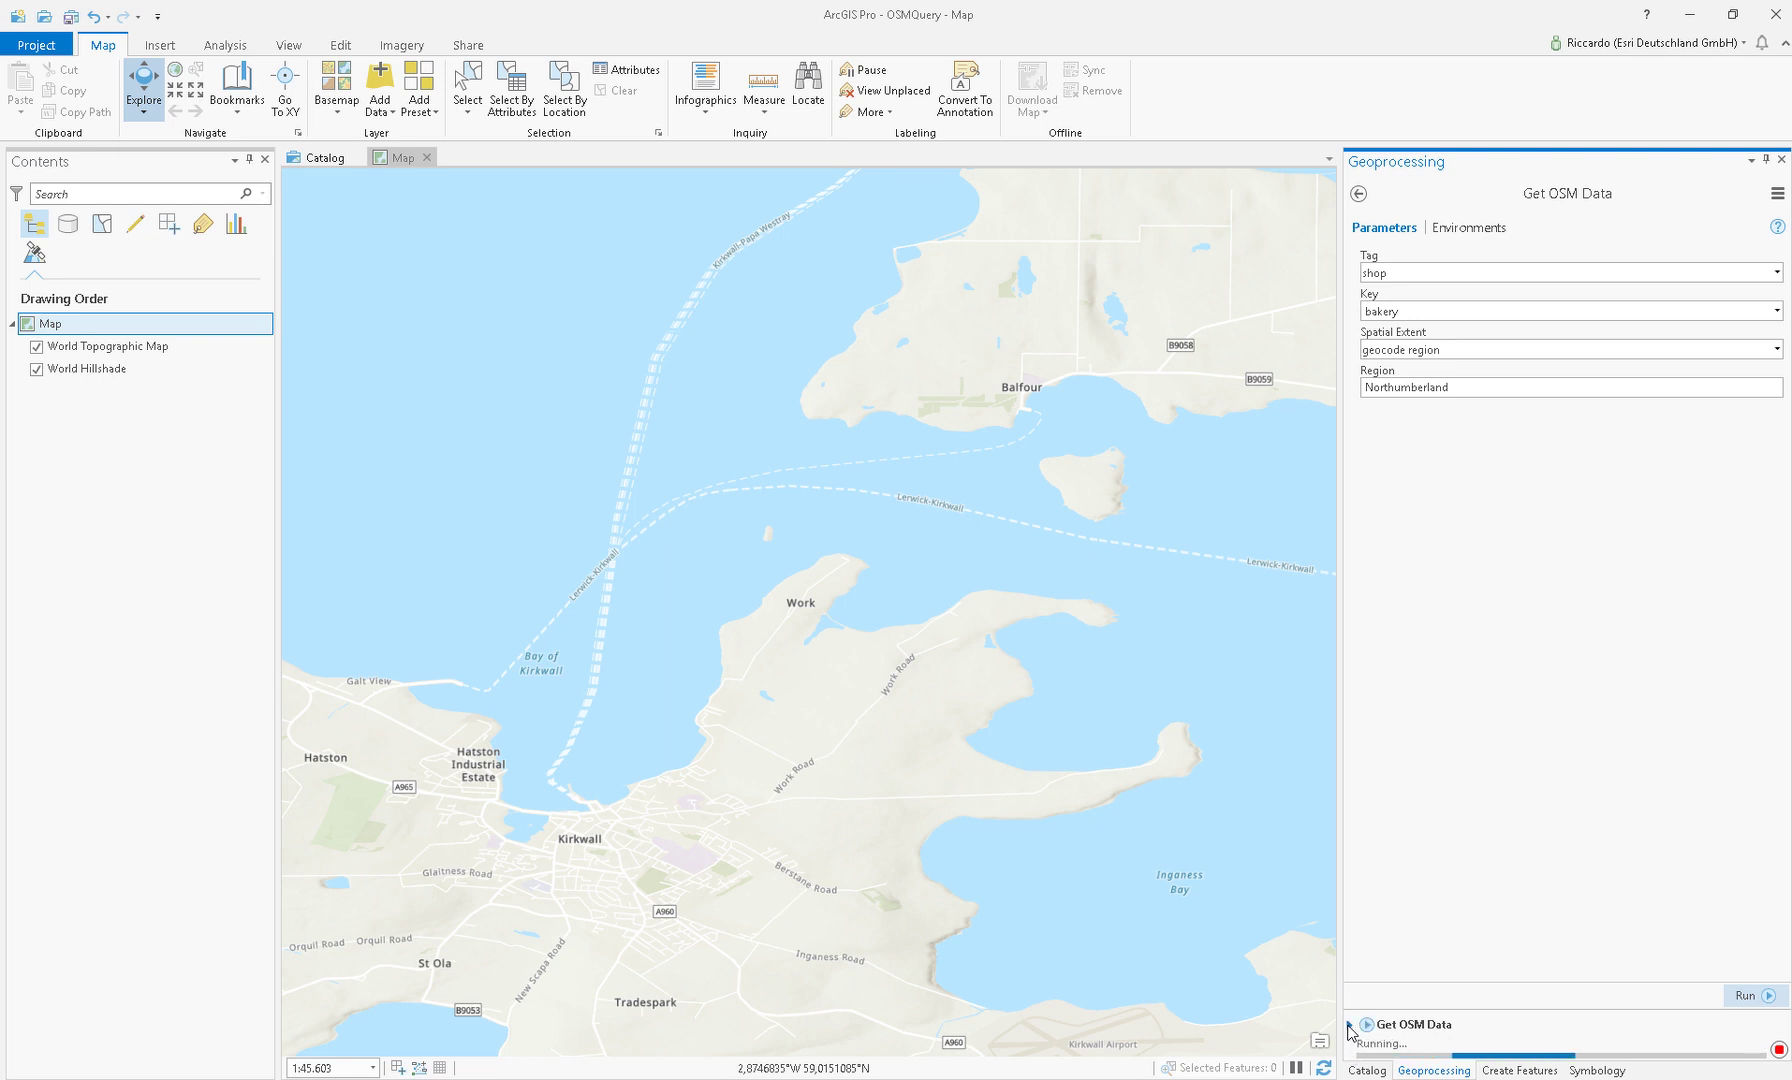
Expand the progress log and review the Overpass API query until the tool finishes
left_click(1350, 1026)
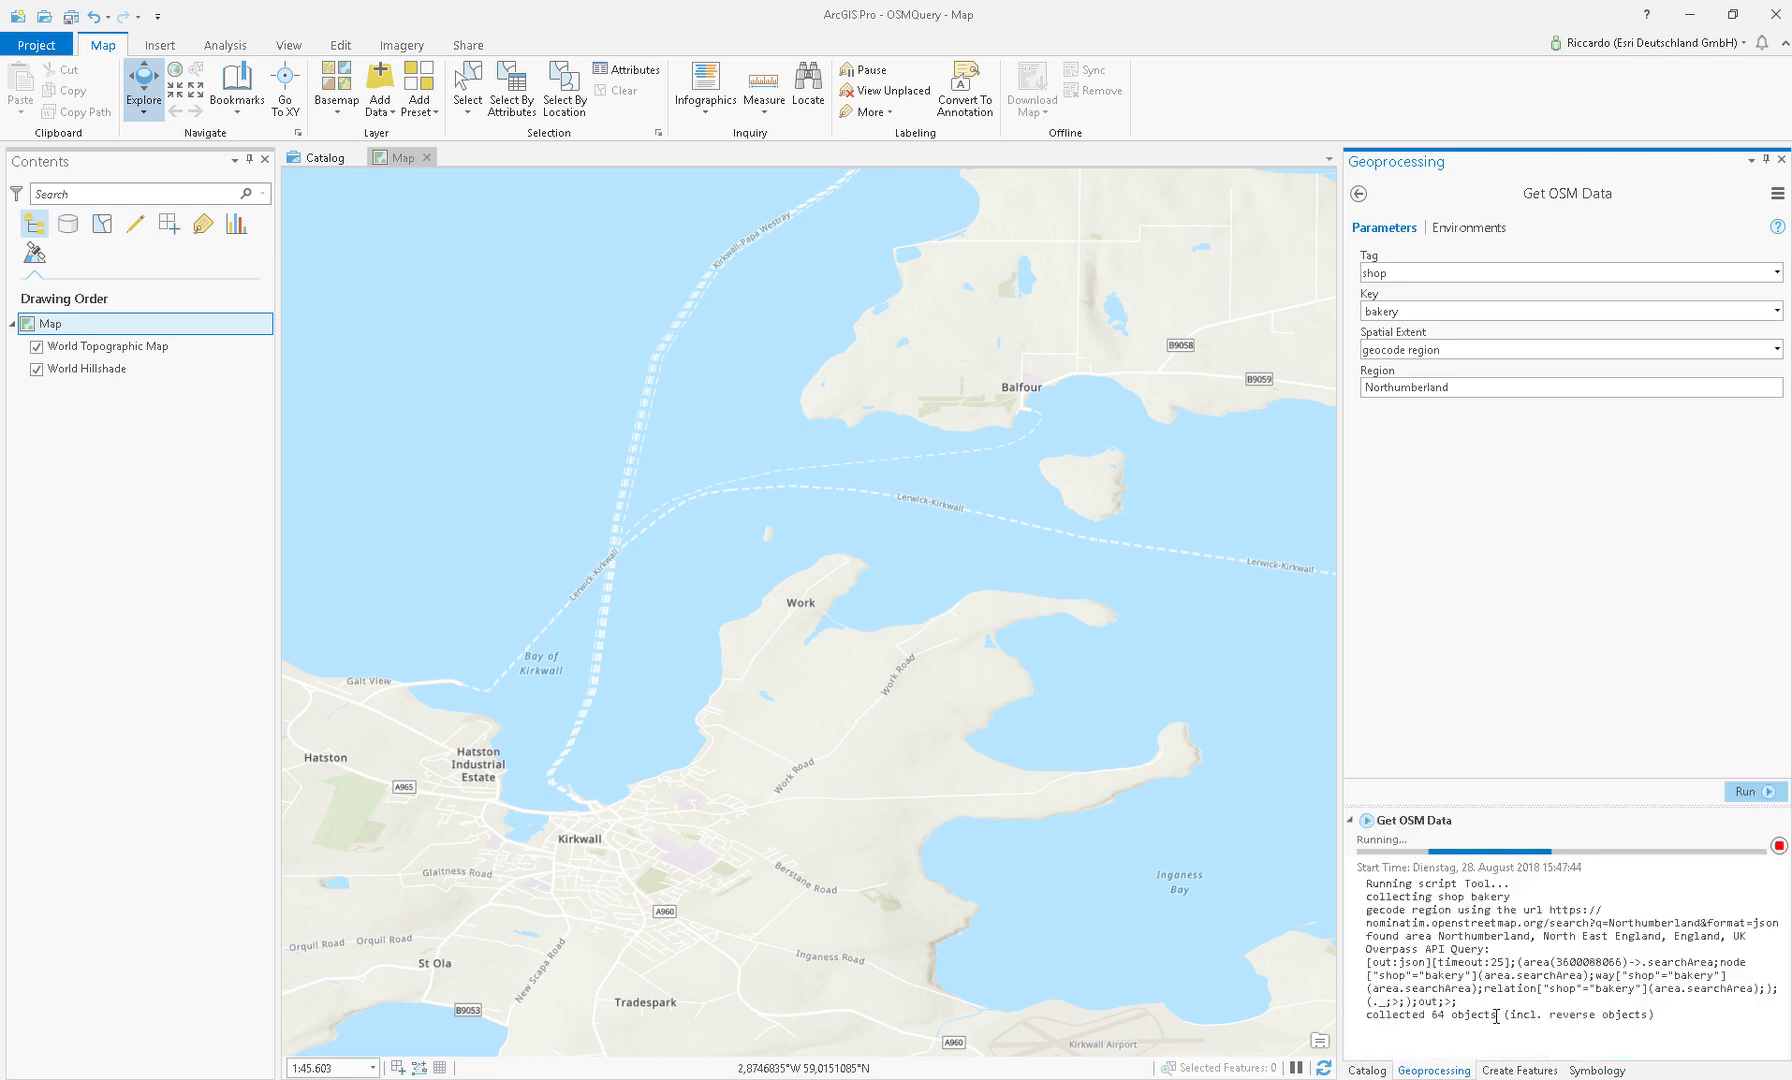
left_click_drag(1460, 1002, 1366, 962)
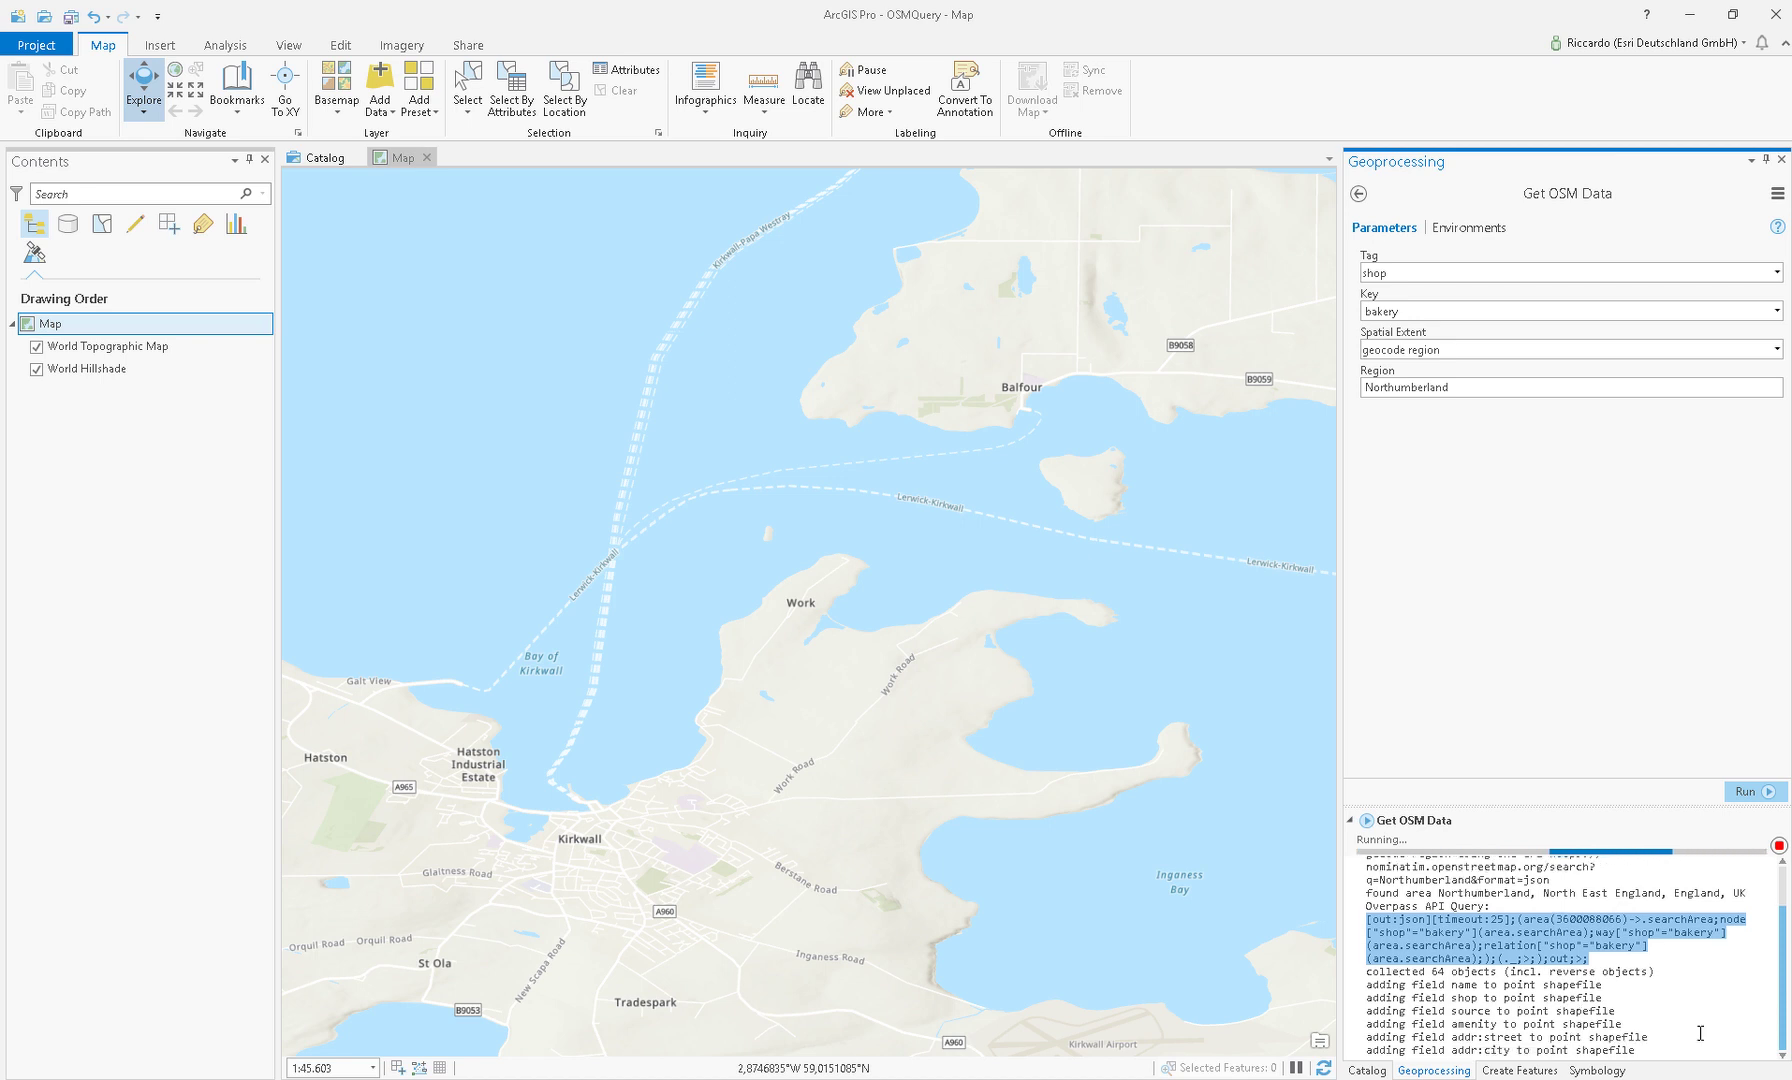
left_click(1660, 1014)
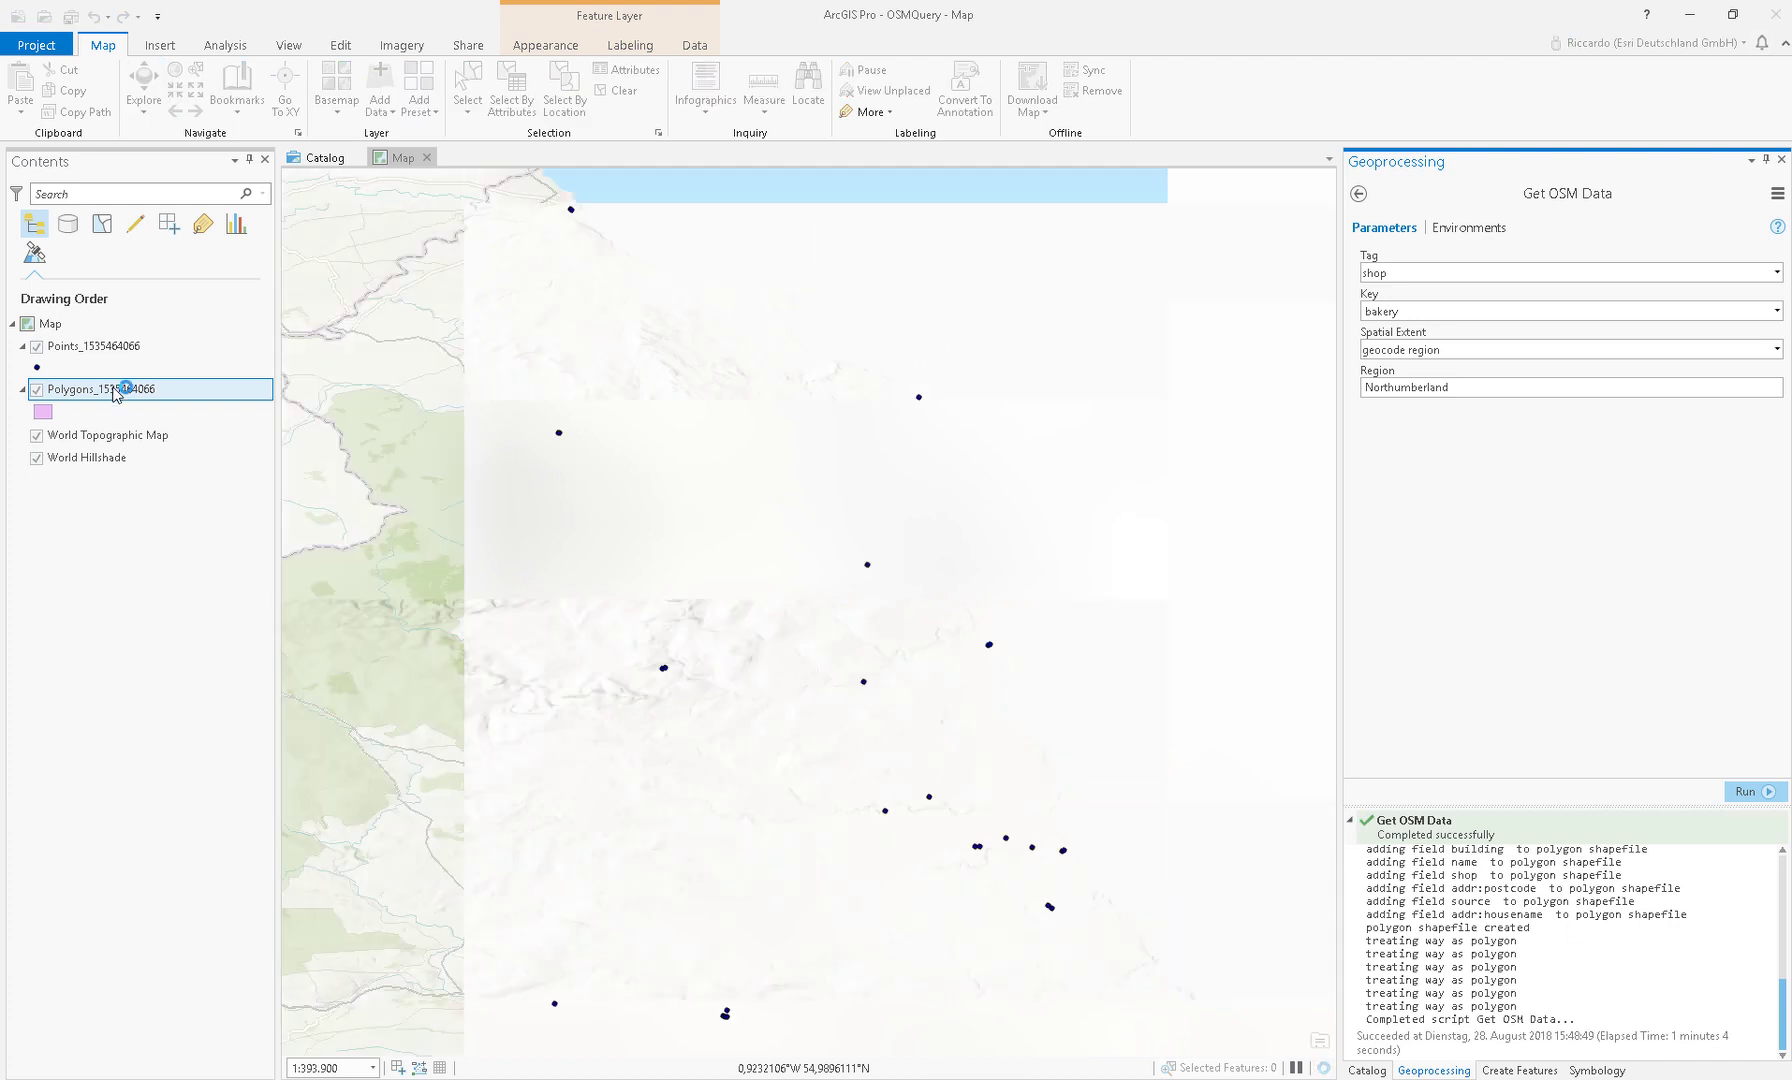
right_click(116, 393)
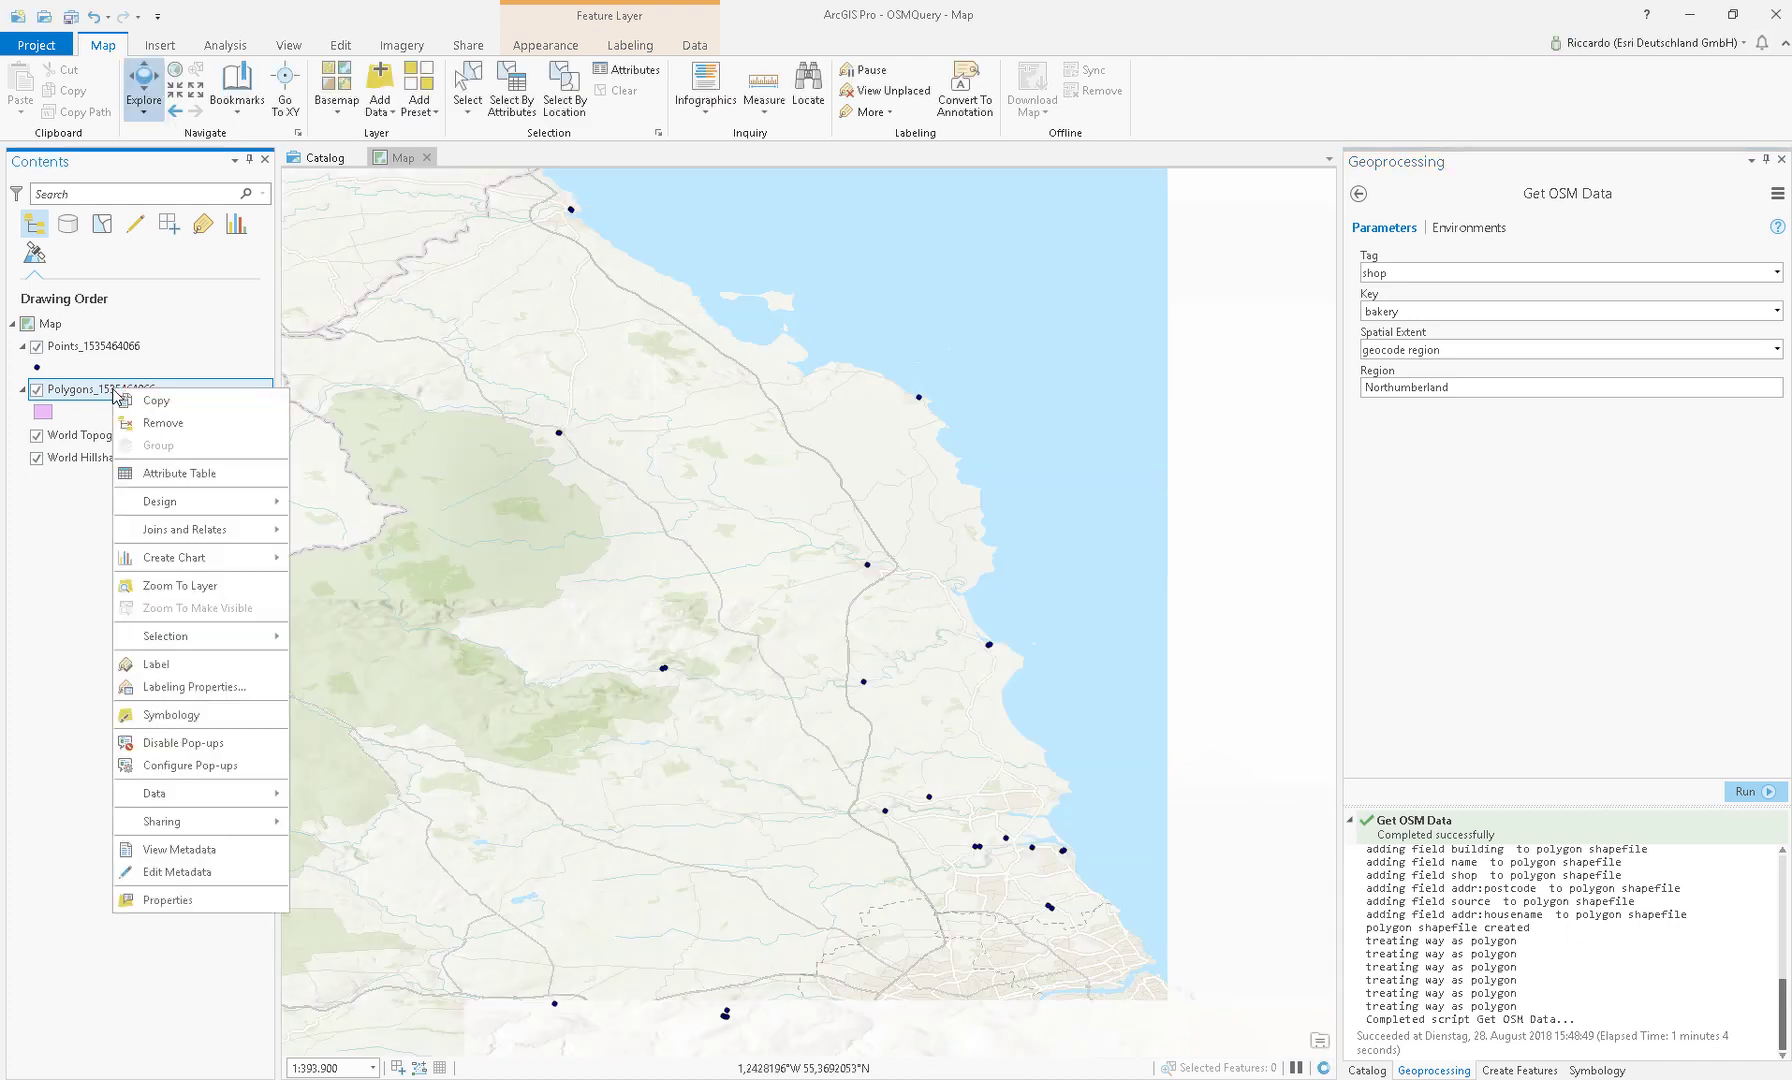
left_click(188, 474)
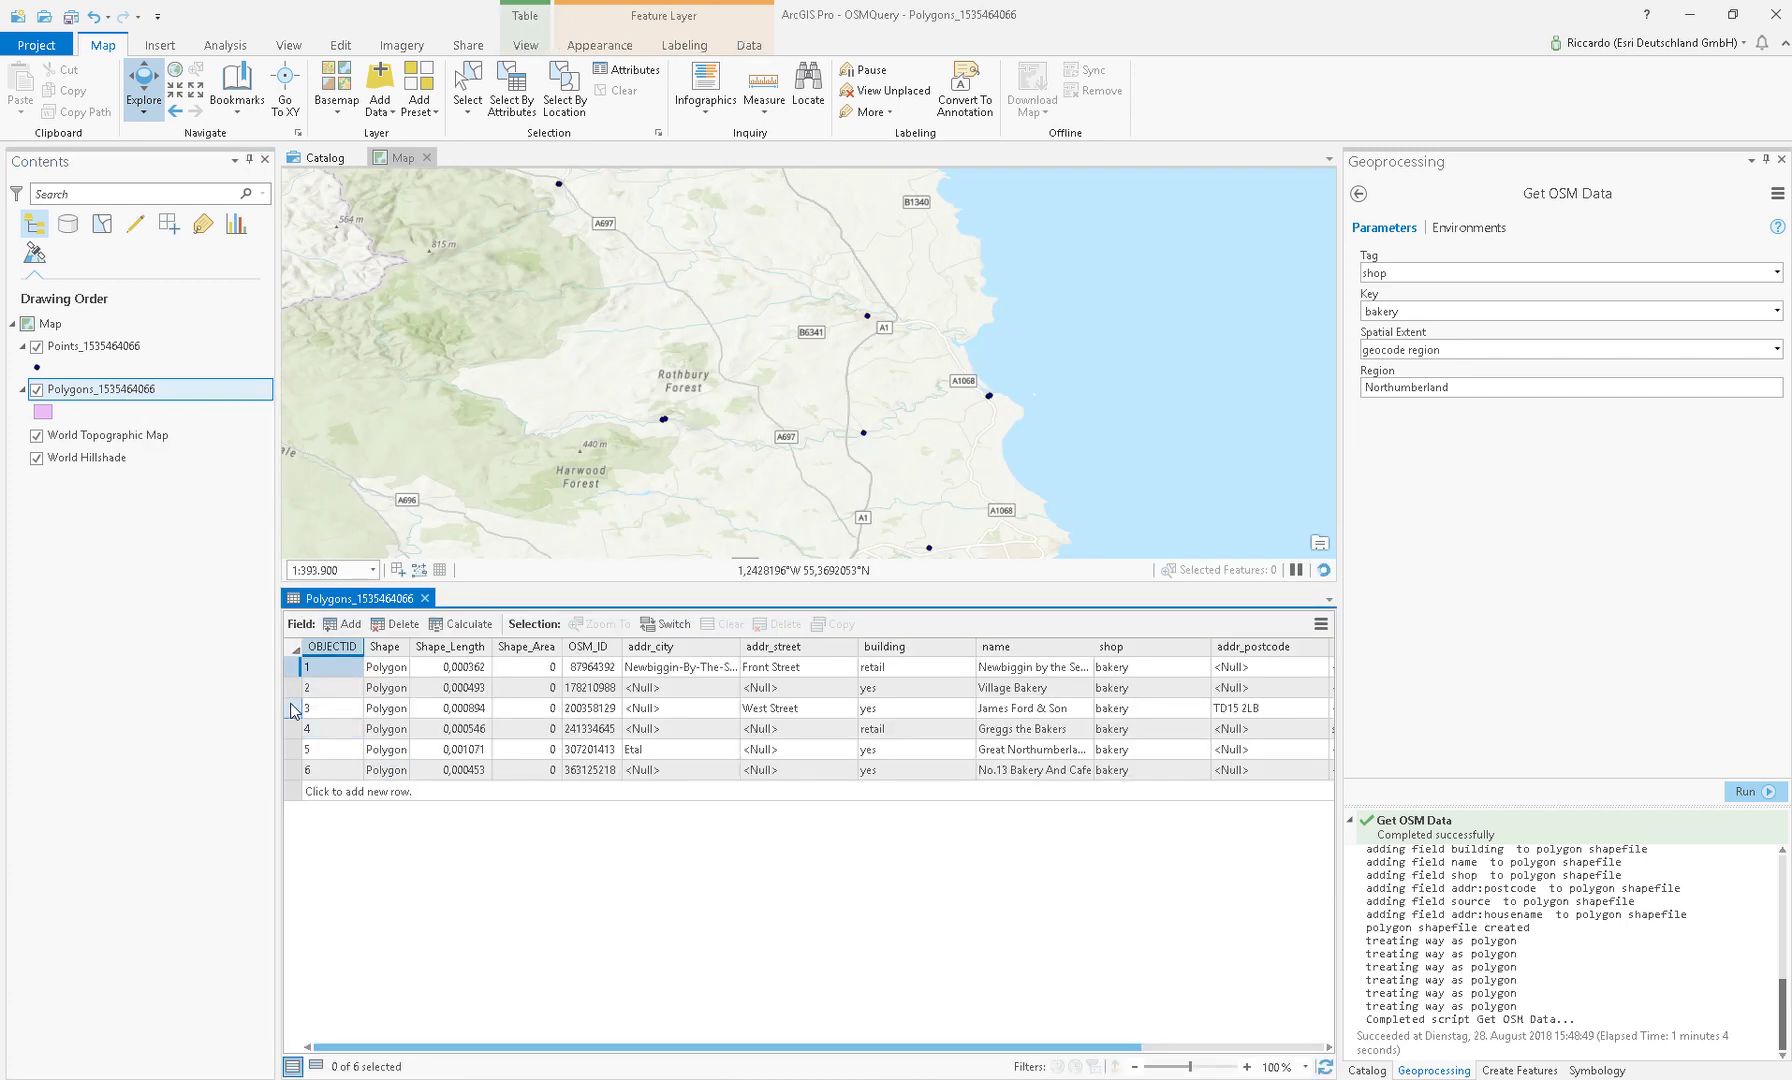
left_click(296, 673)
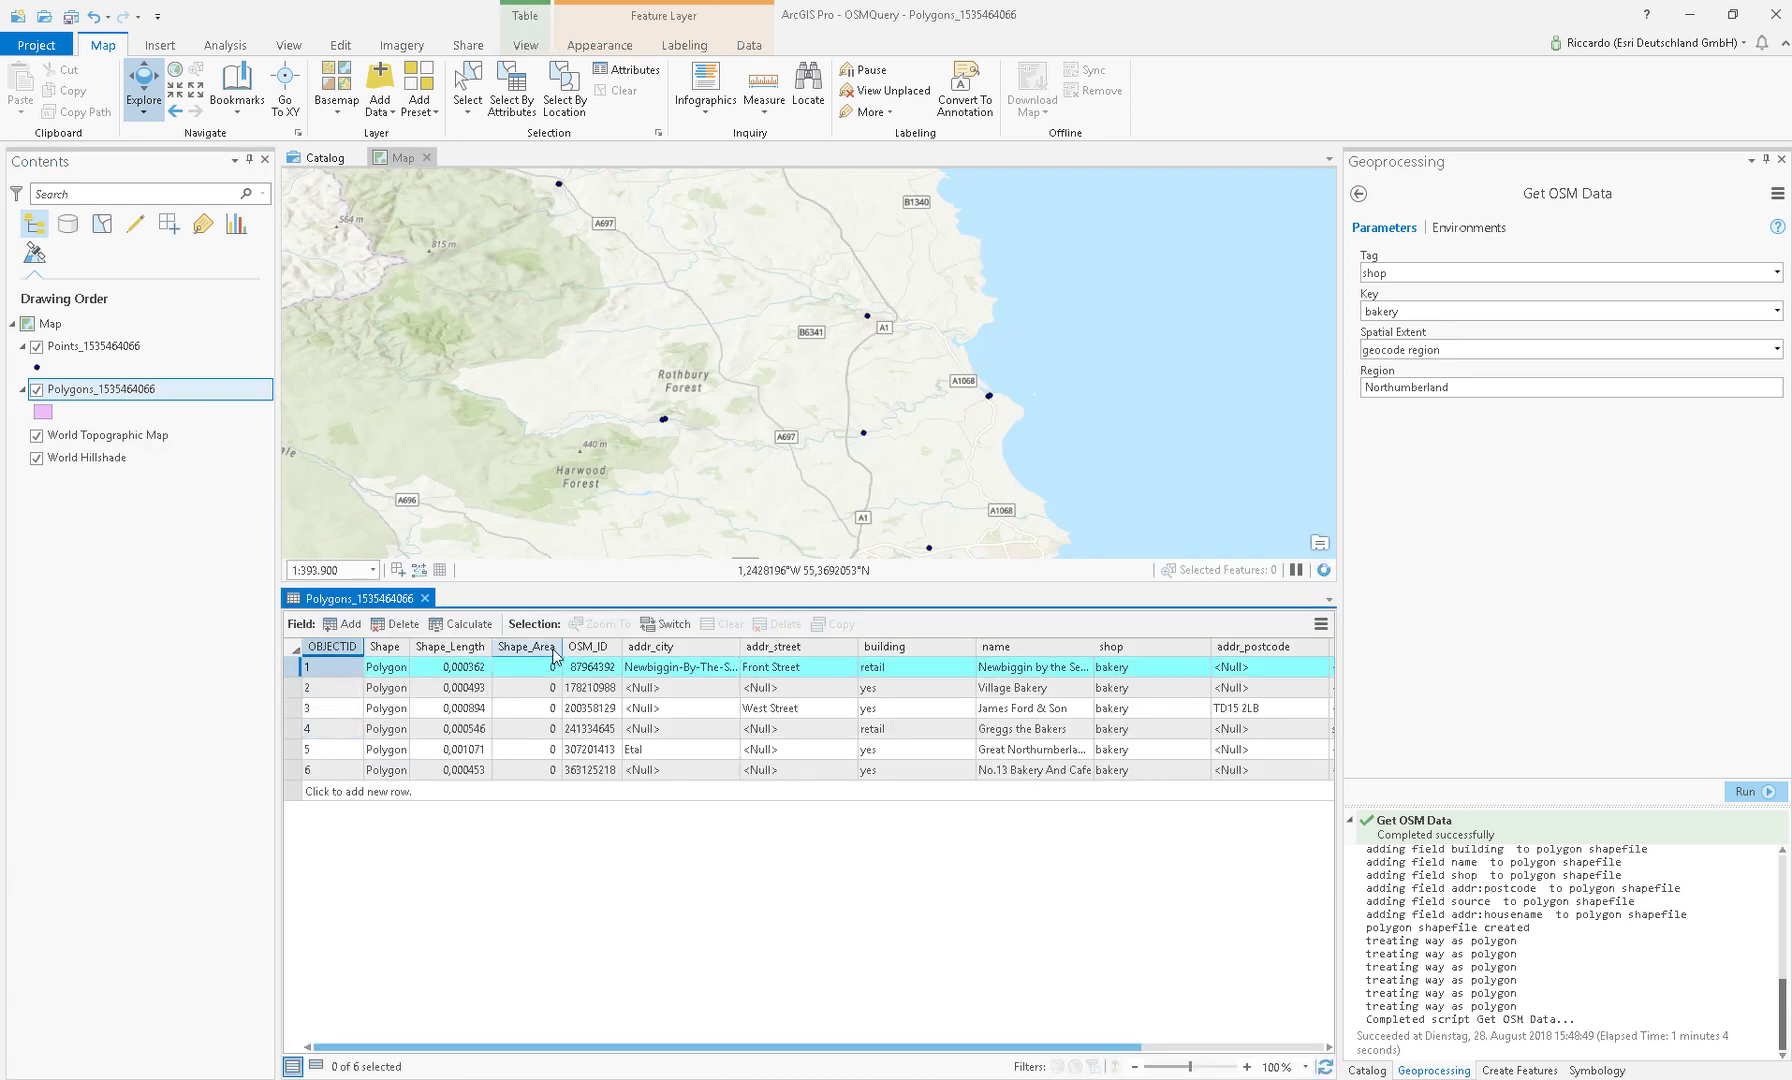
Zoom to the first bakery polygon, then zoom out to the Newbiggin-by-the-Sea coastline
right_click(294, 672)
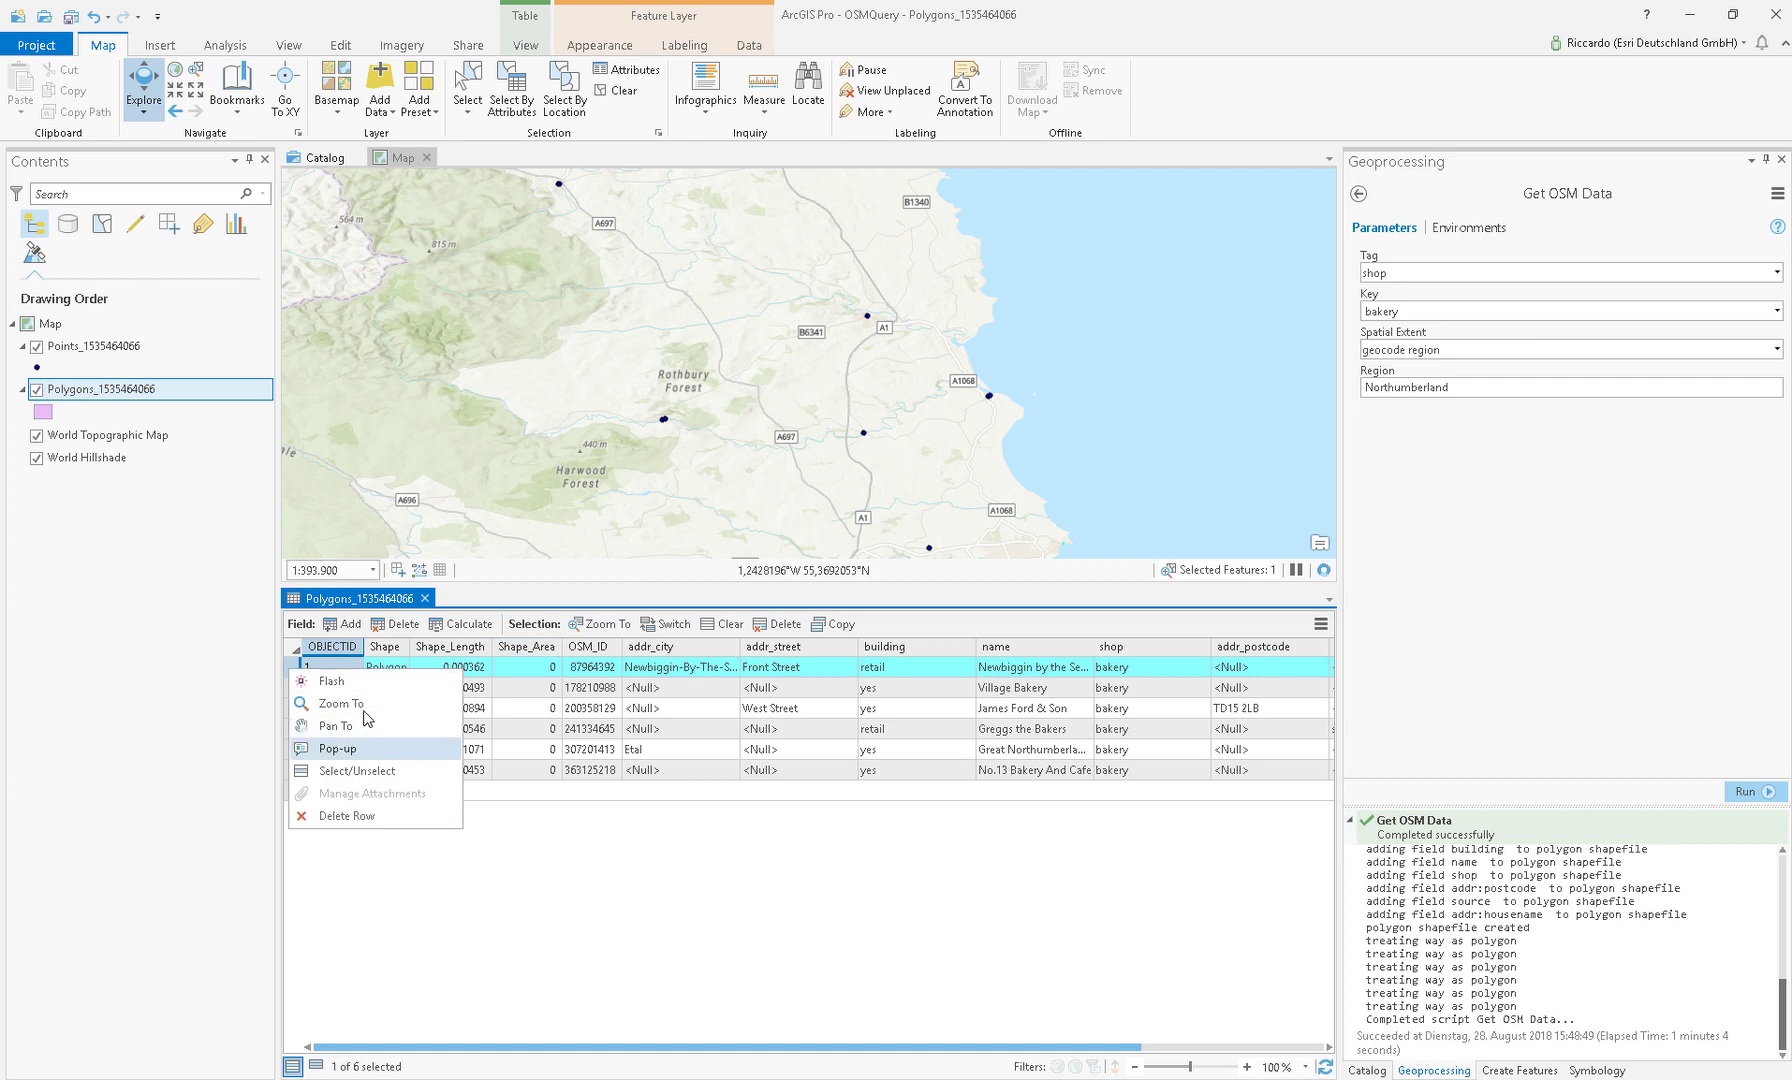
left_click(340, 703)
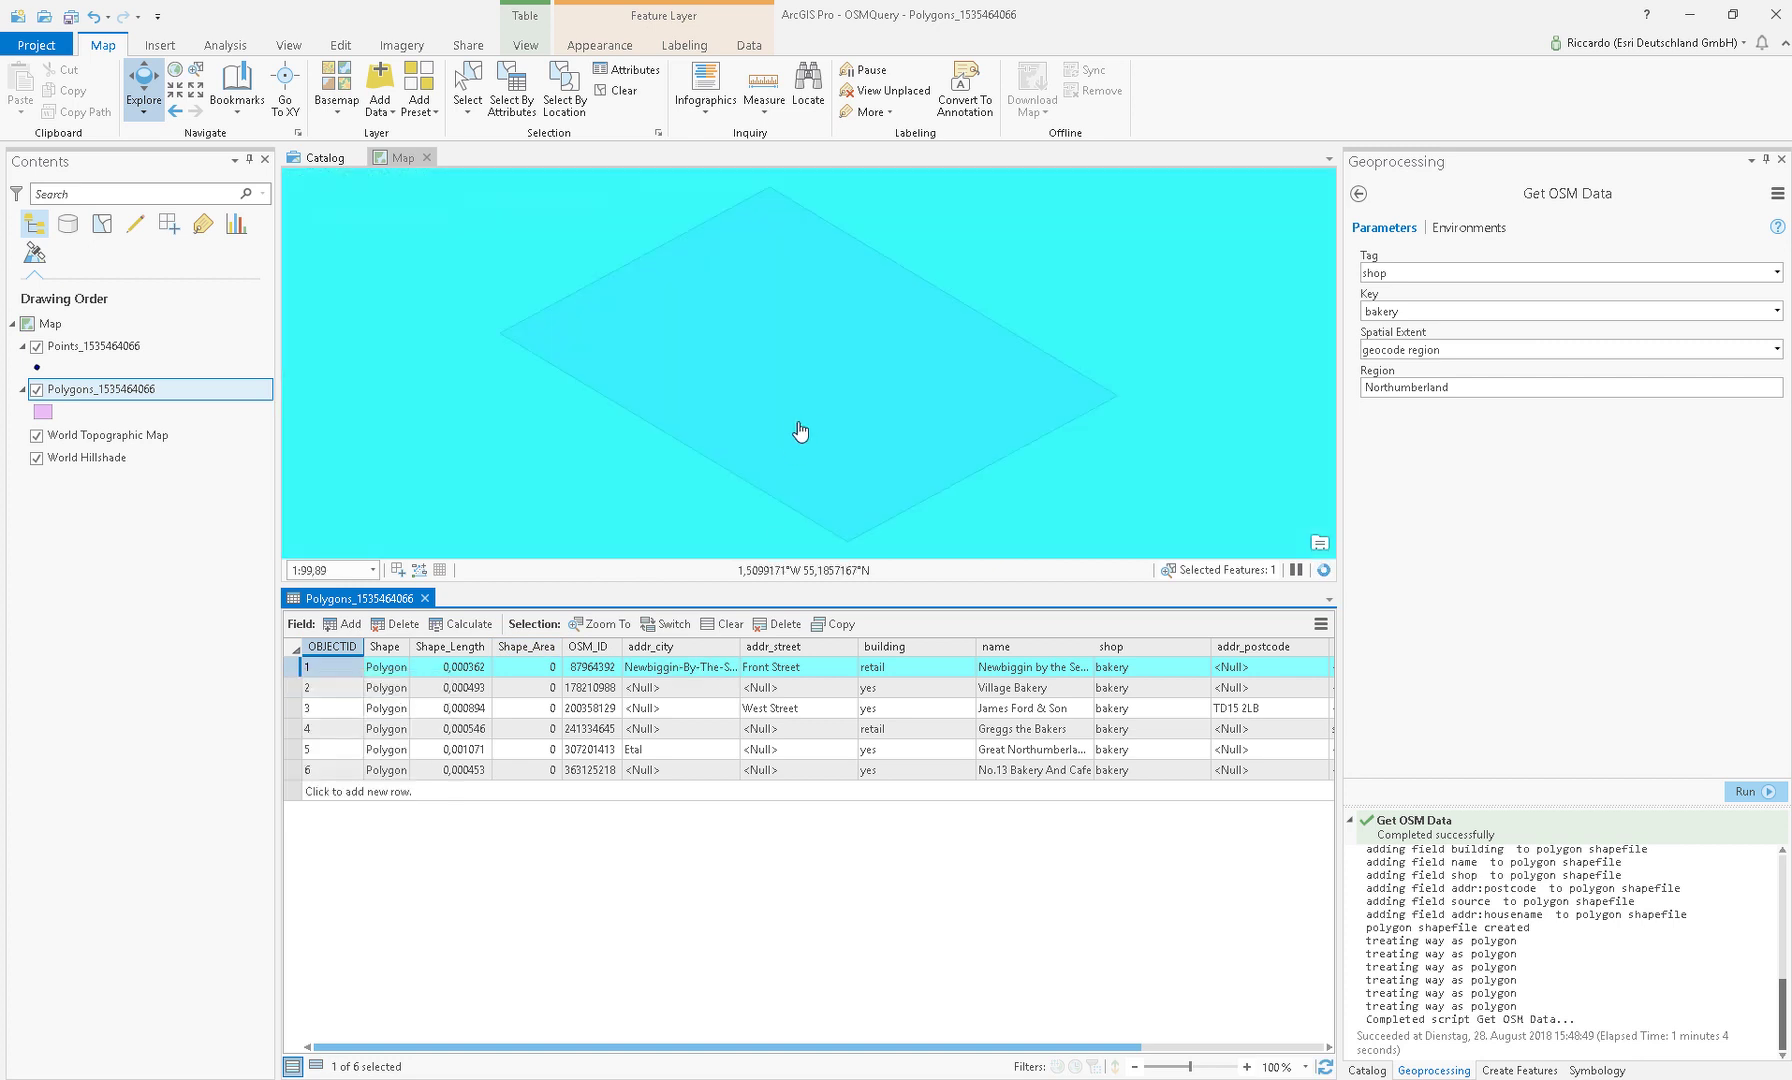
scroll(800, 434, "down", 4)
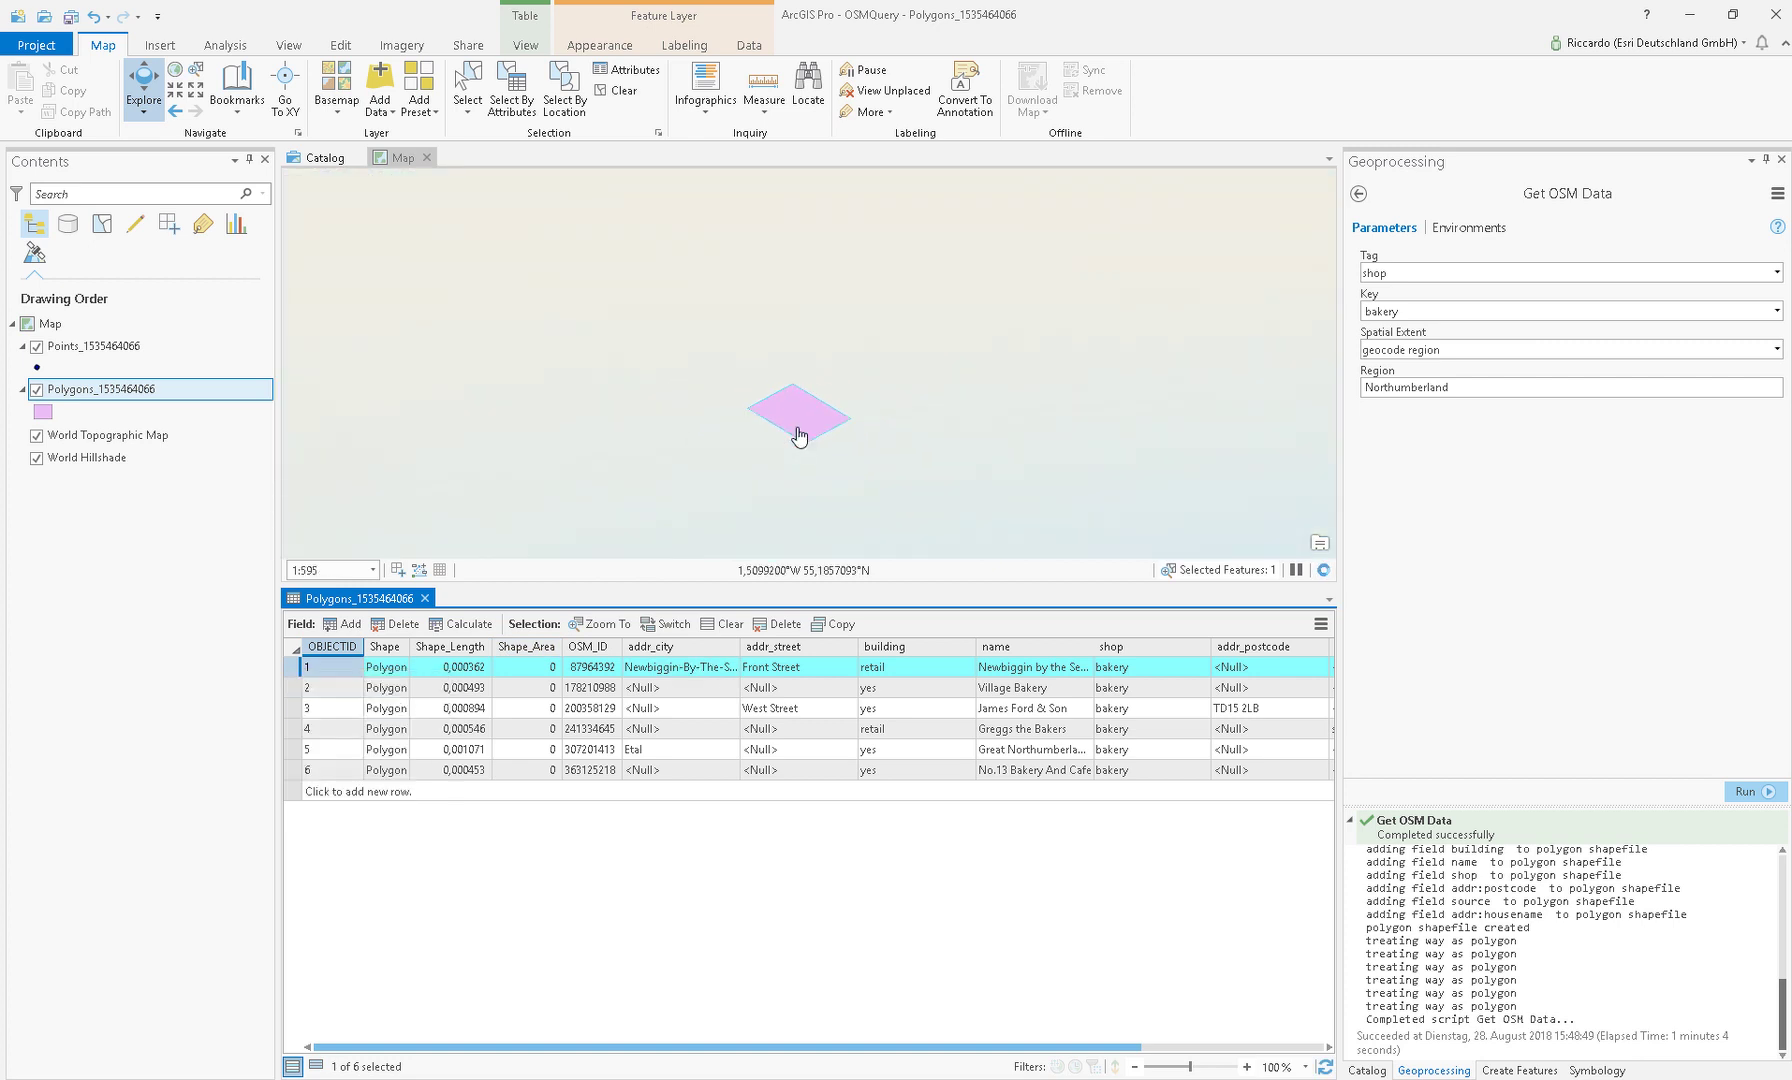
scroll(798, 436, "down", 3)
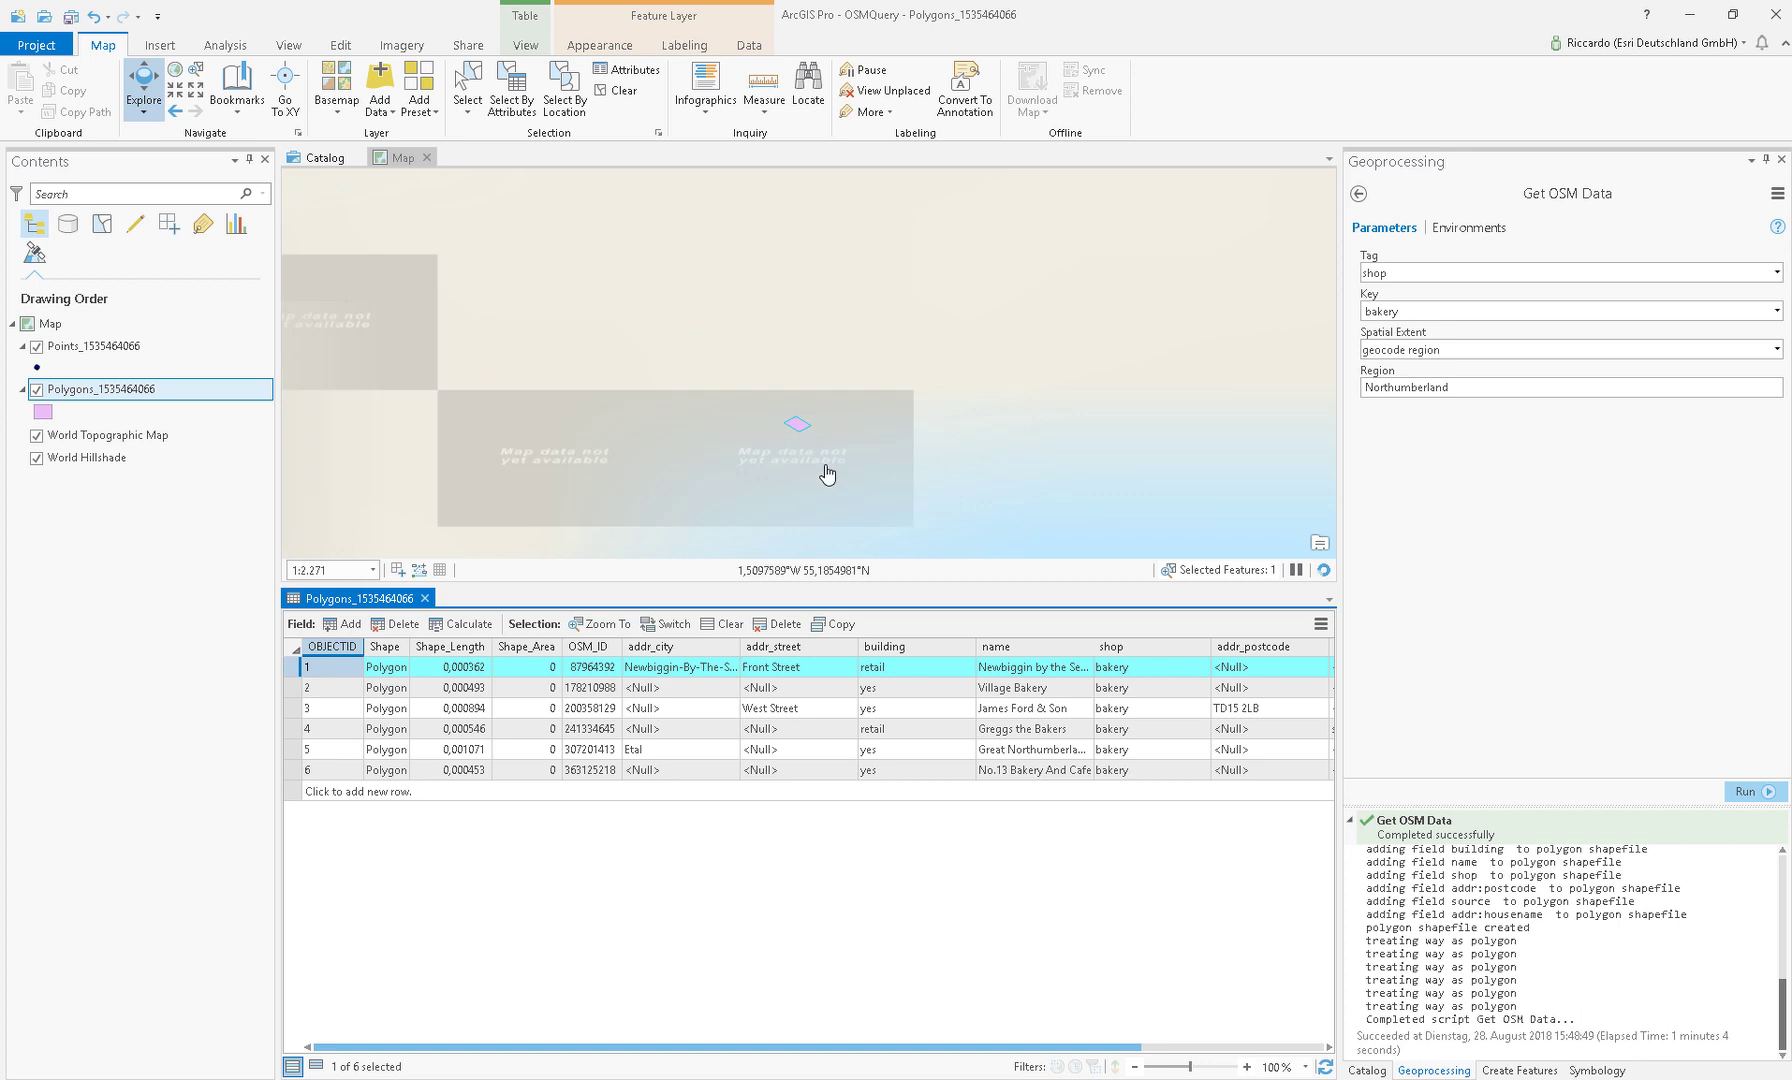
scroll(827, 474, "down", 2)
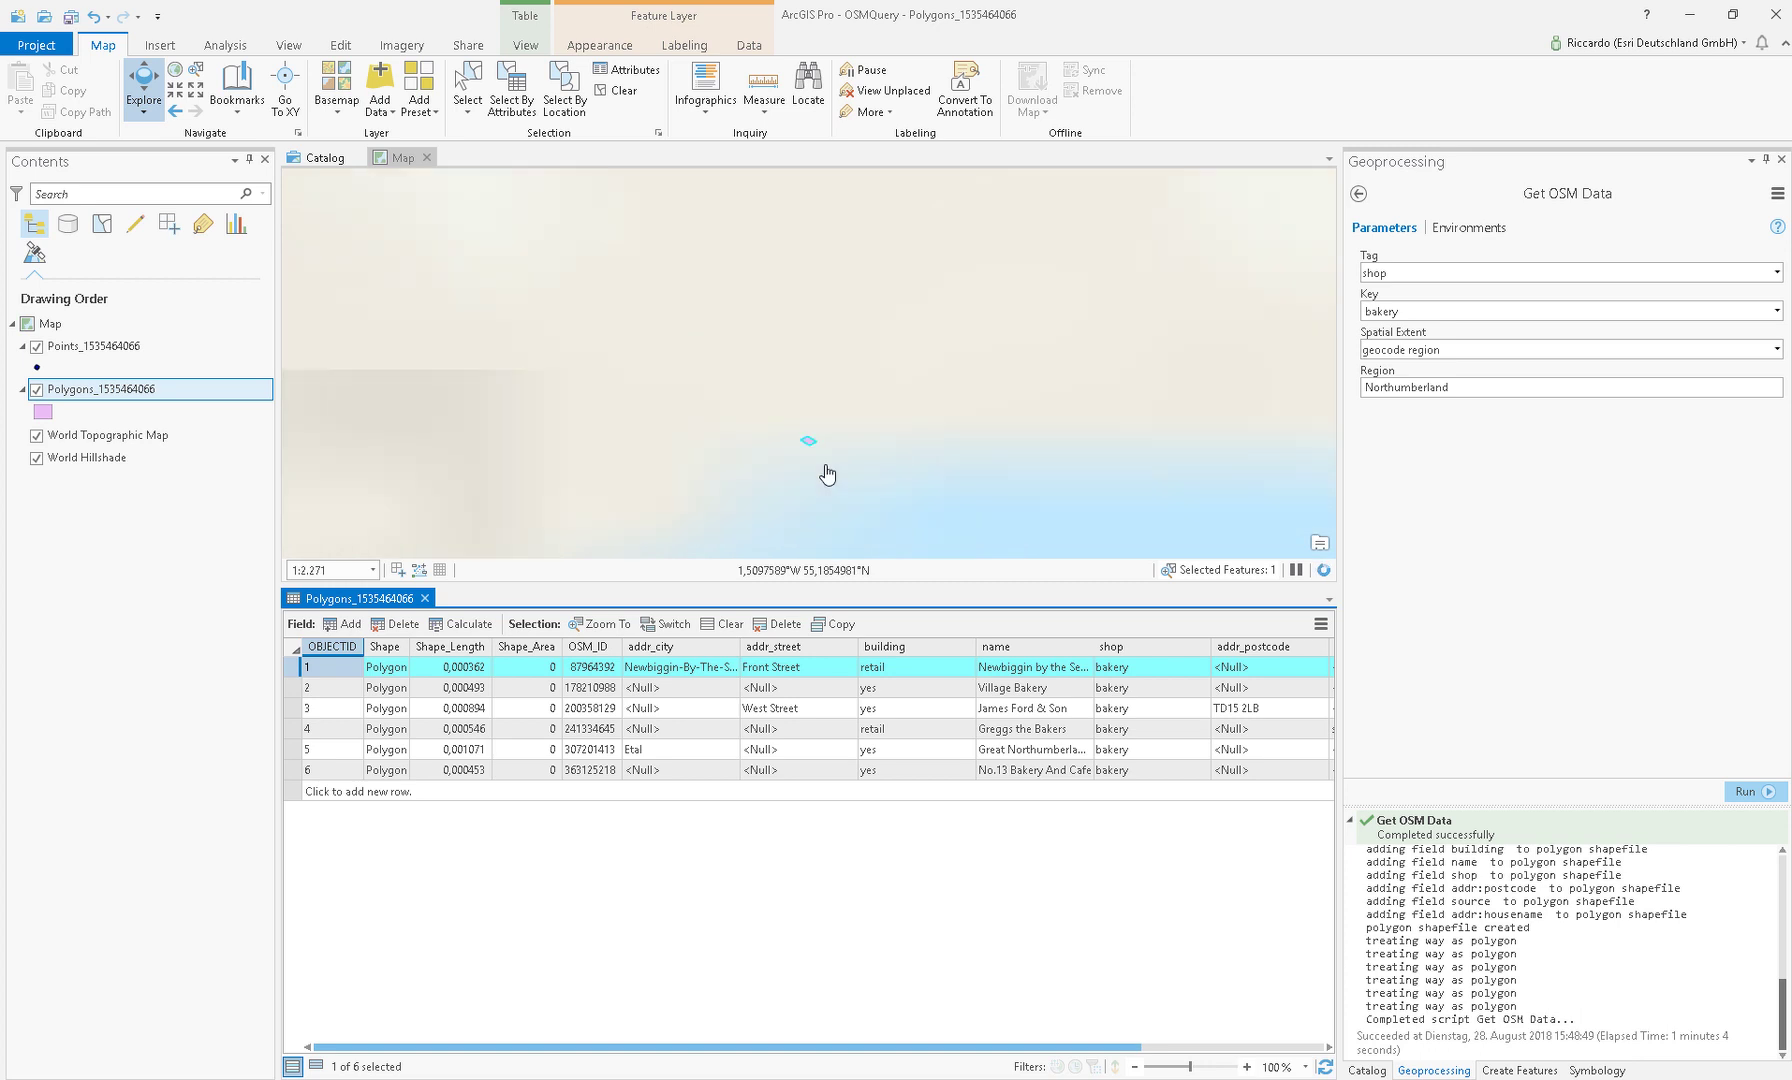
scroll(827, 474, "down", 3)
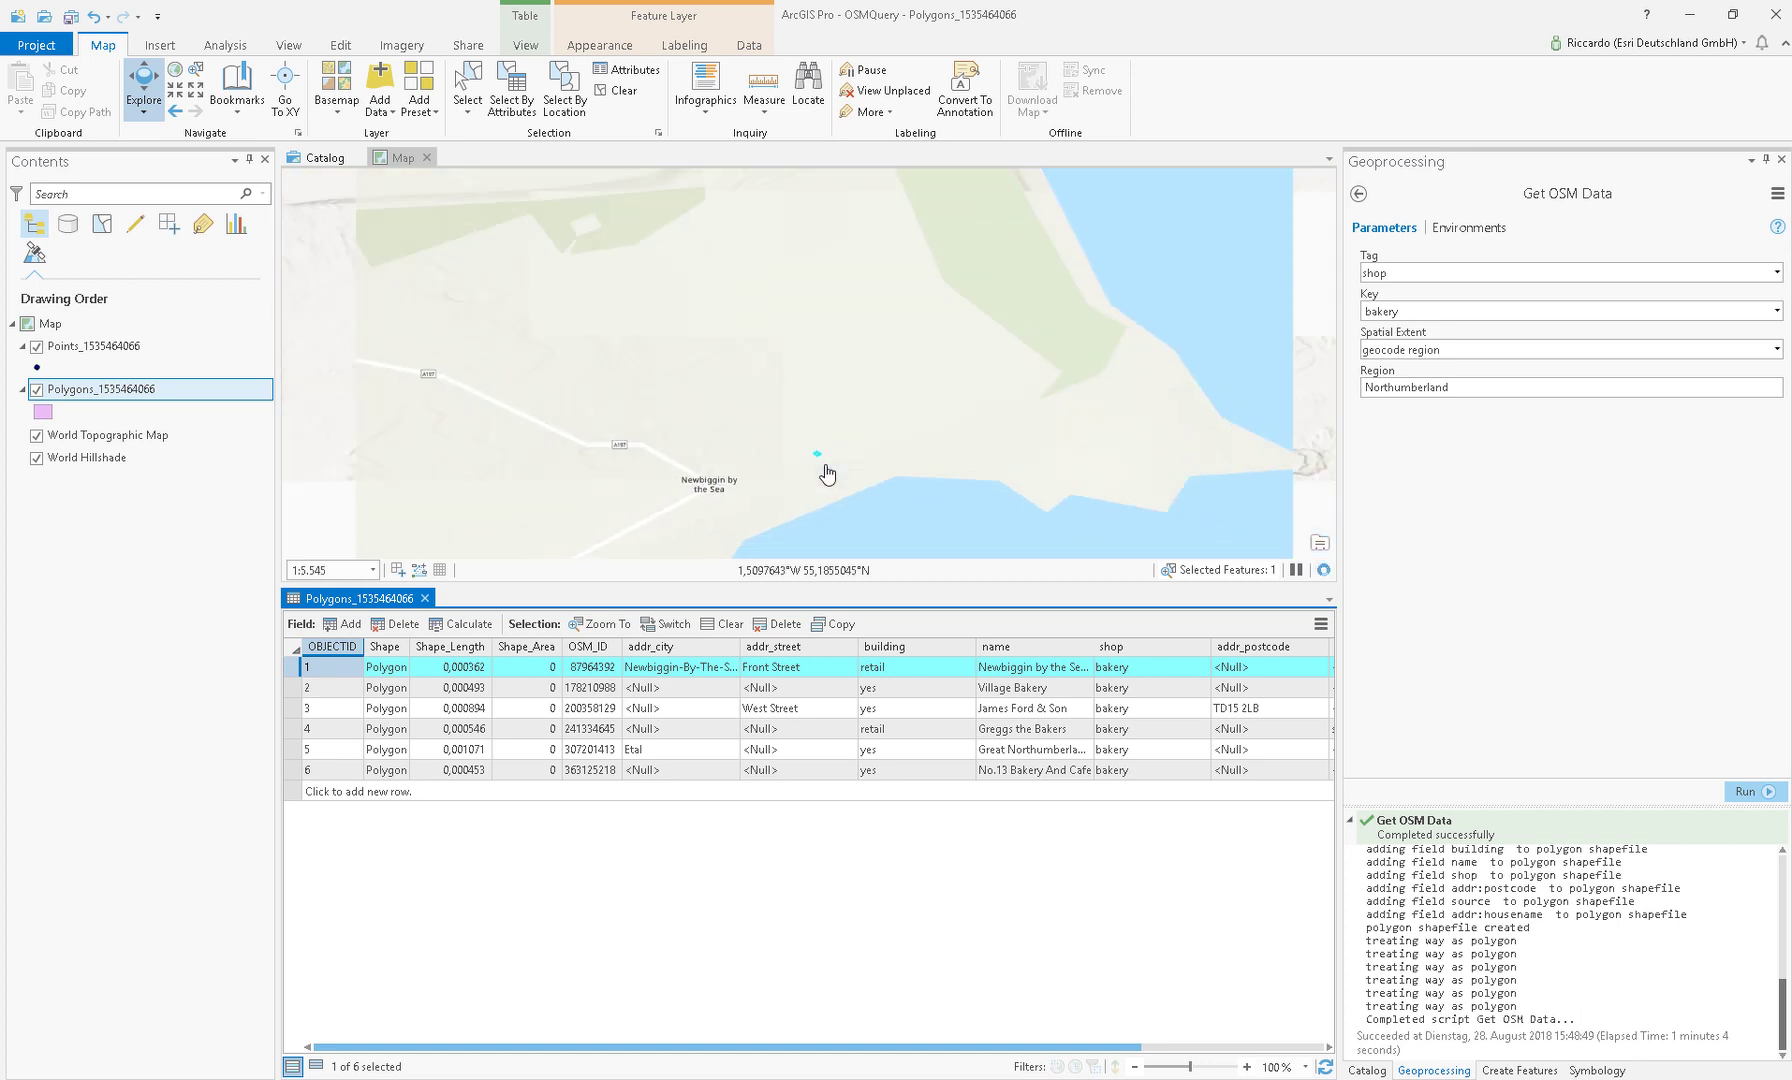
scroll(826, 514, "down", 3)
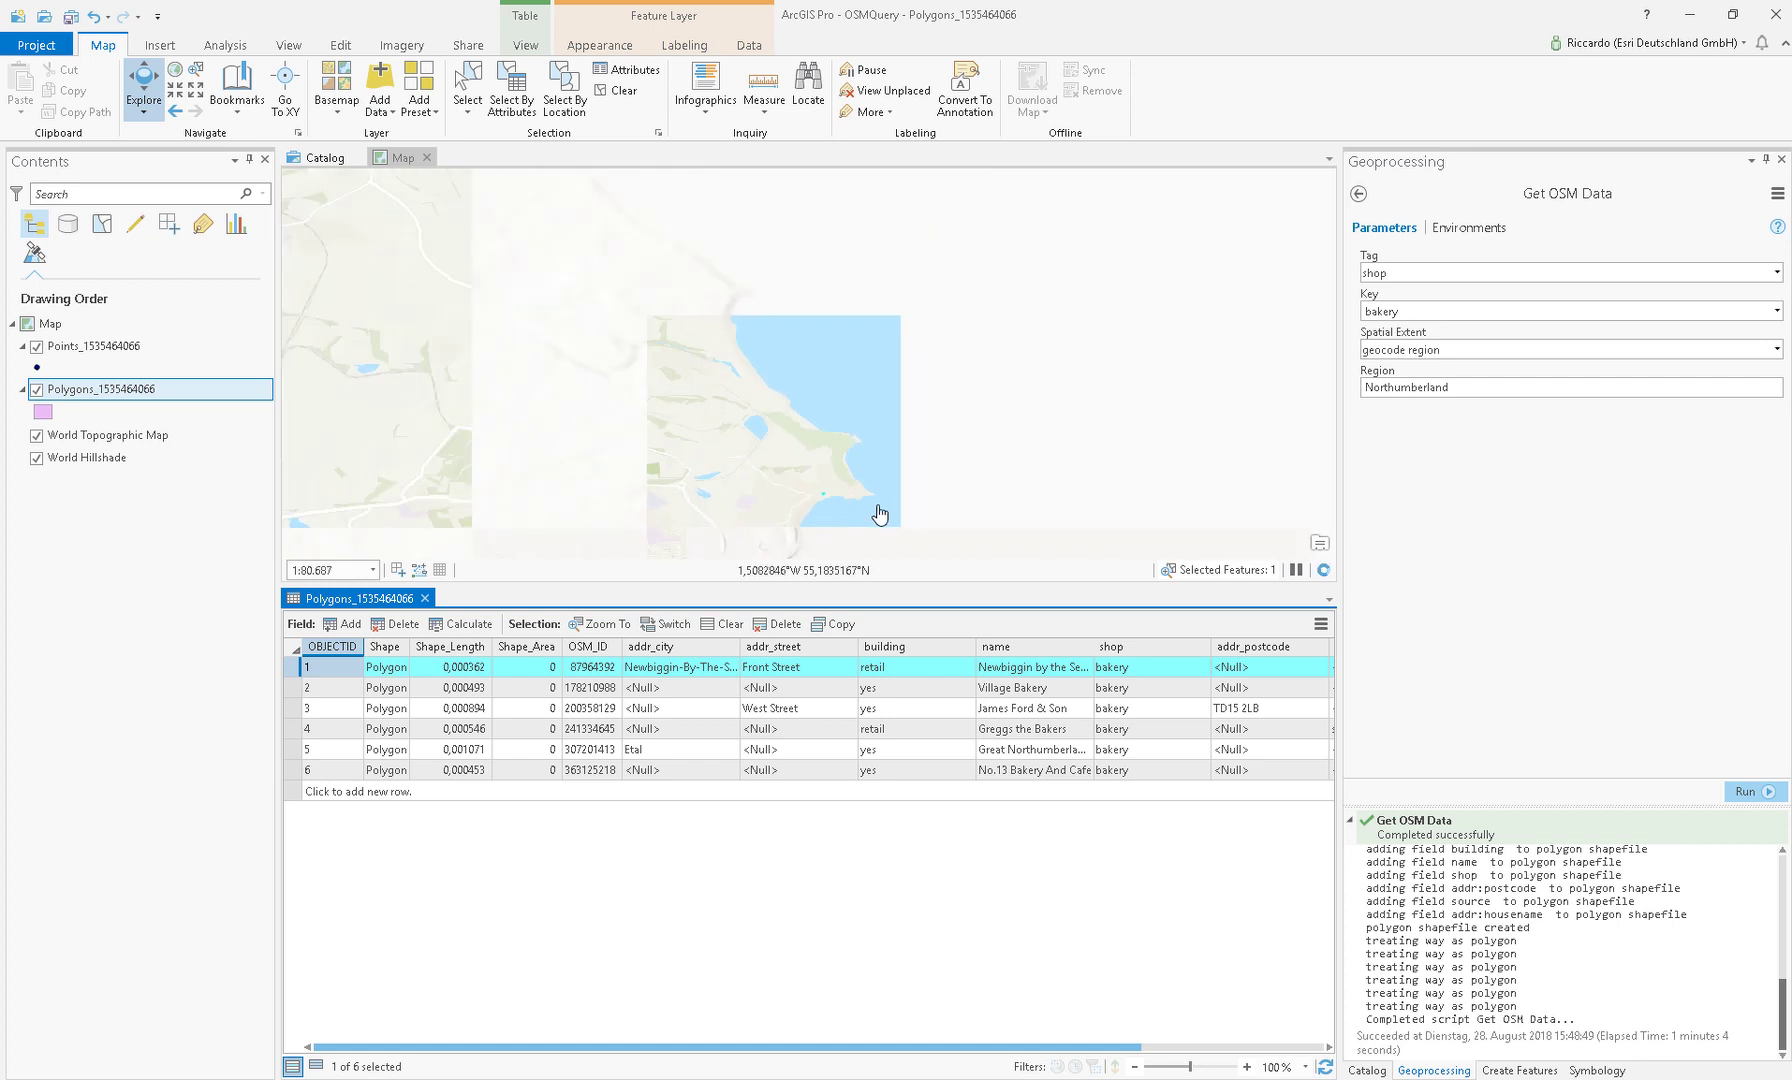
left_click(862, 400)
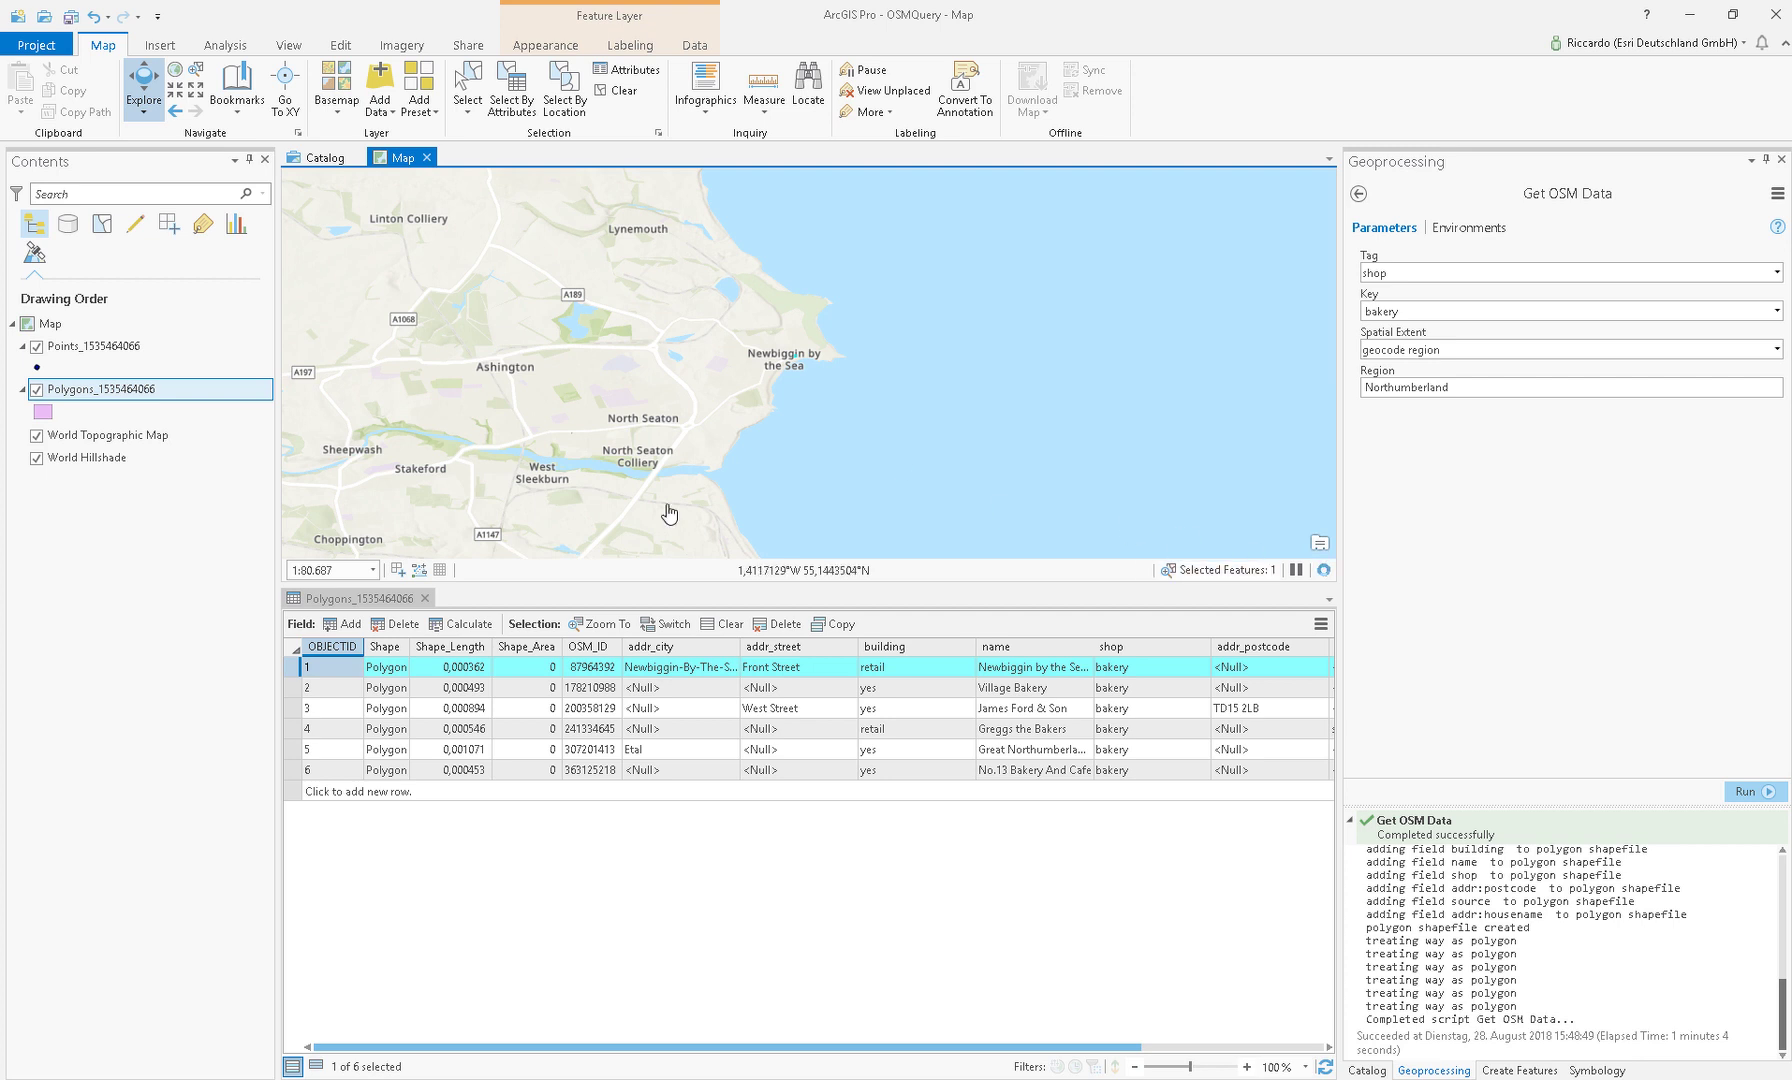
left_click(104, 353)
right_click(104, 353)
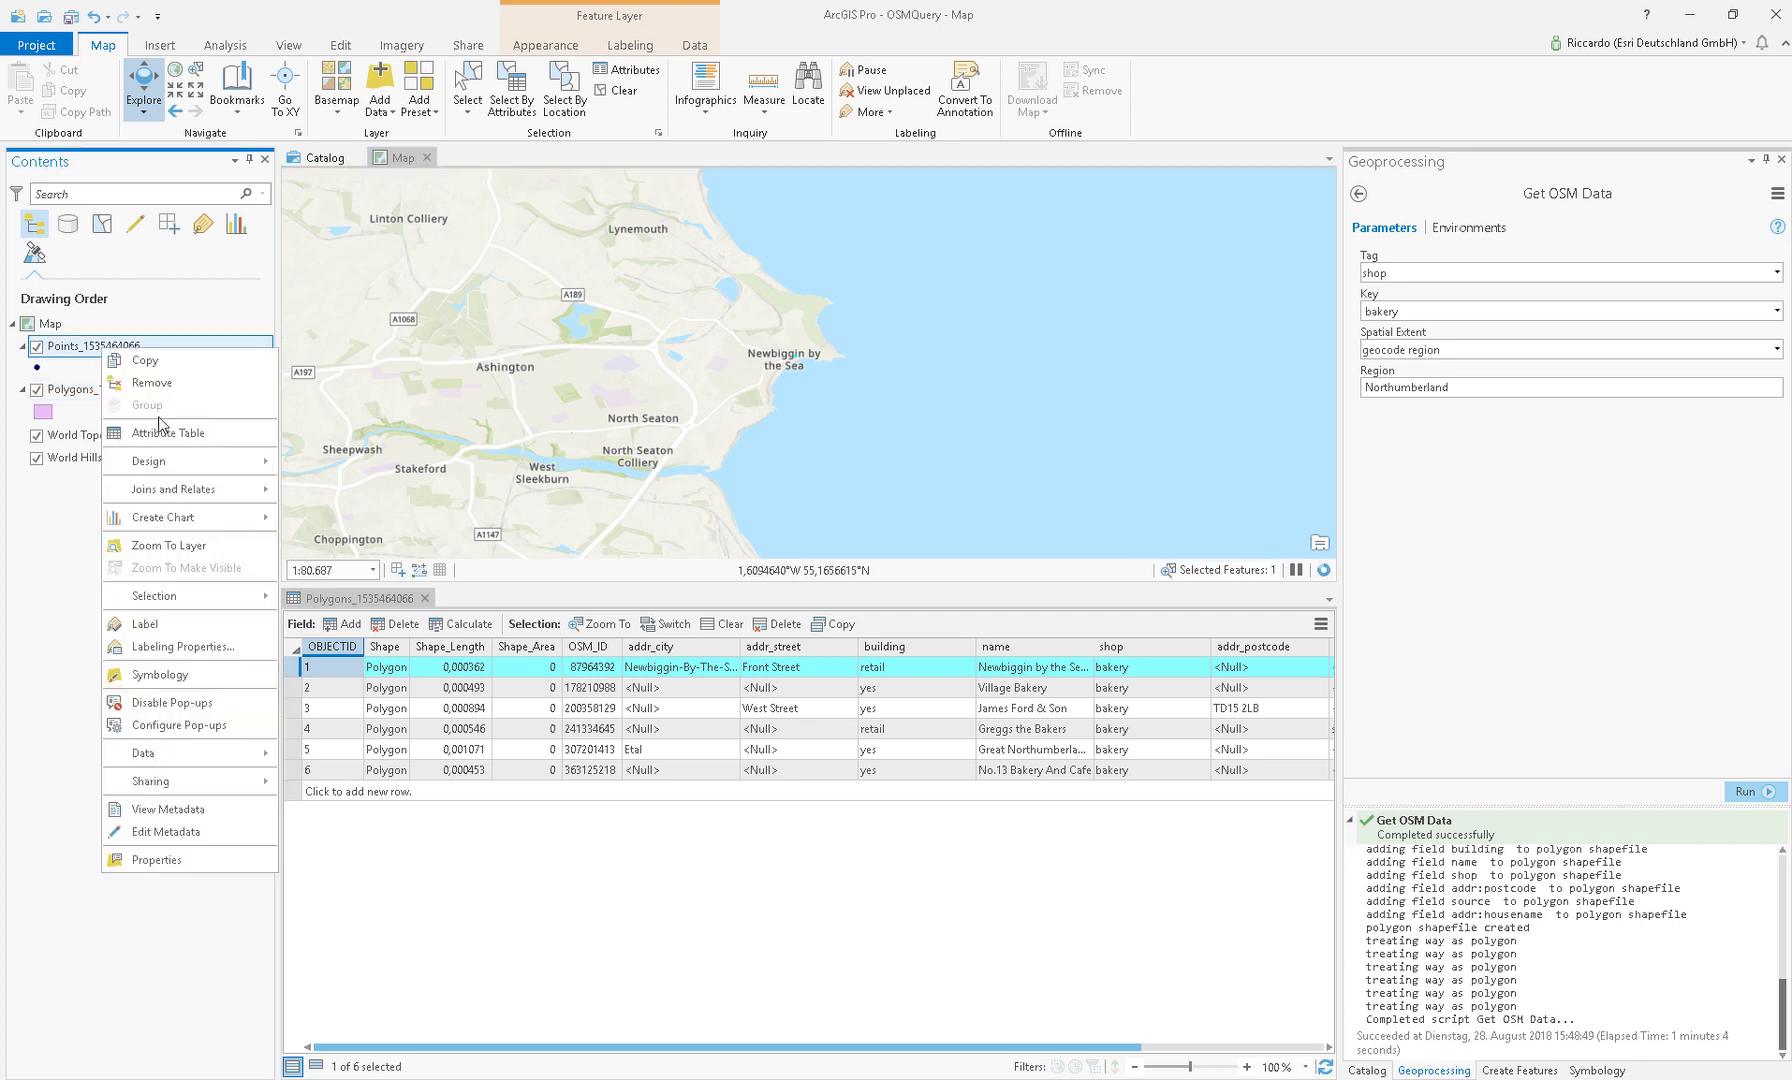
left_click(160, 439)
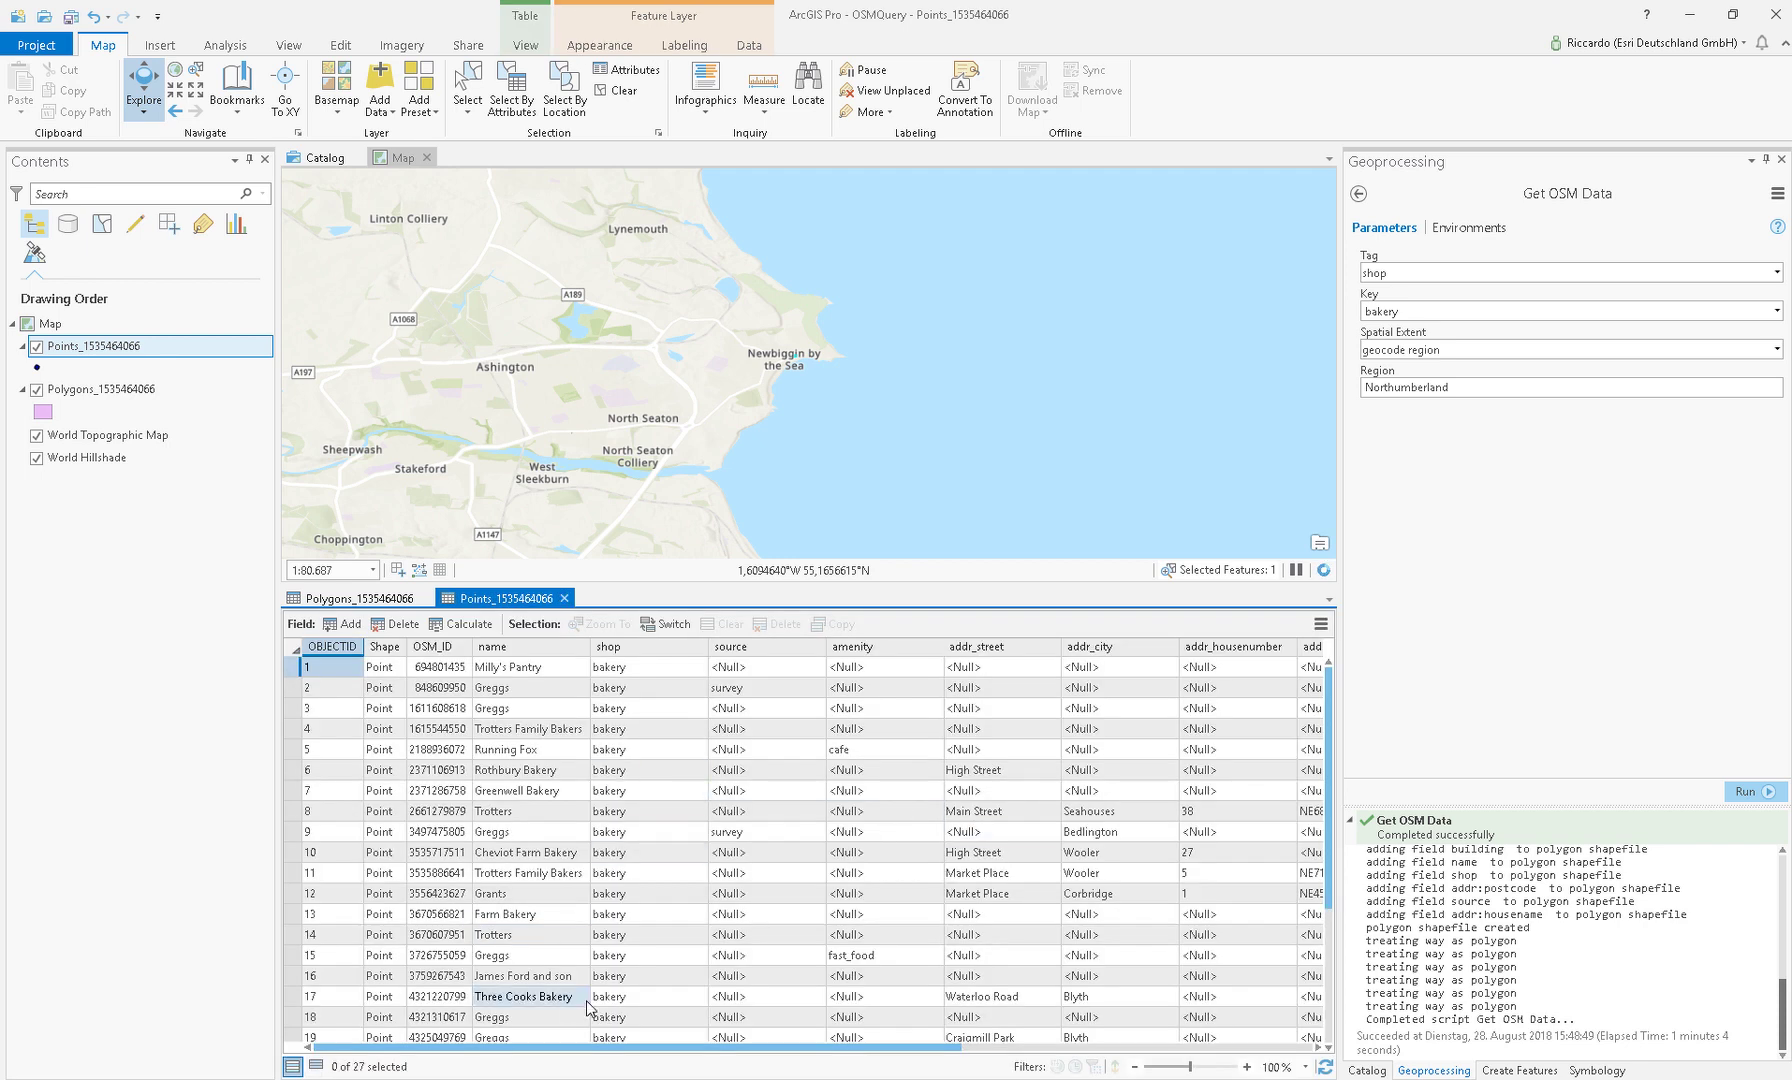
scroll(612, 908, "down", 3)
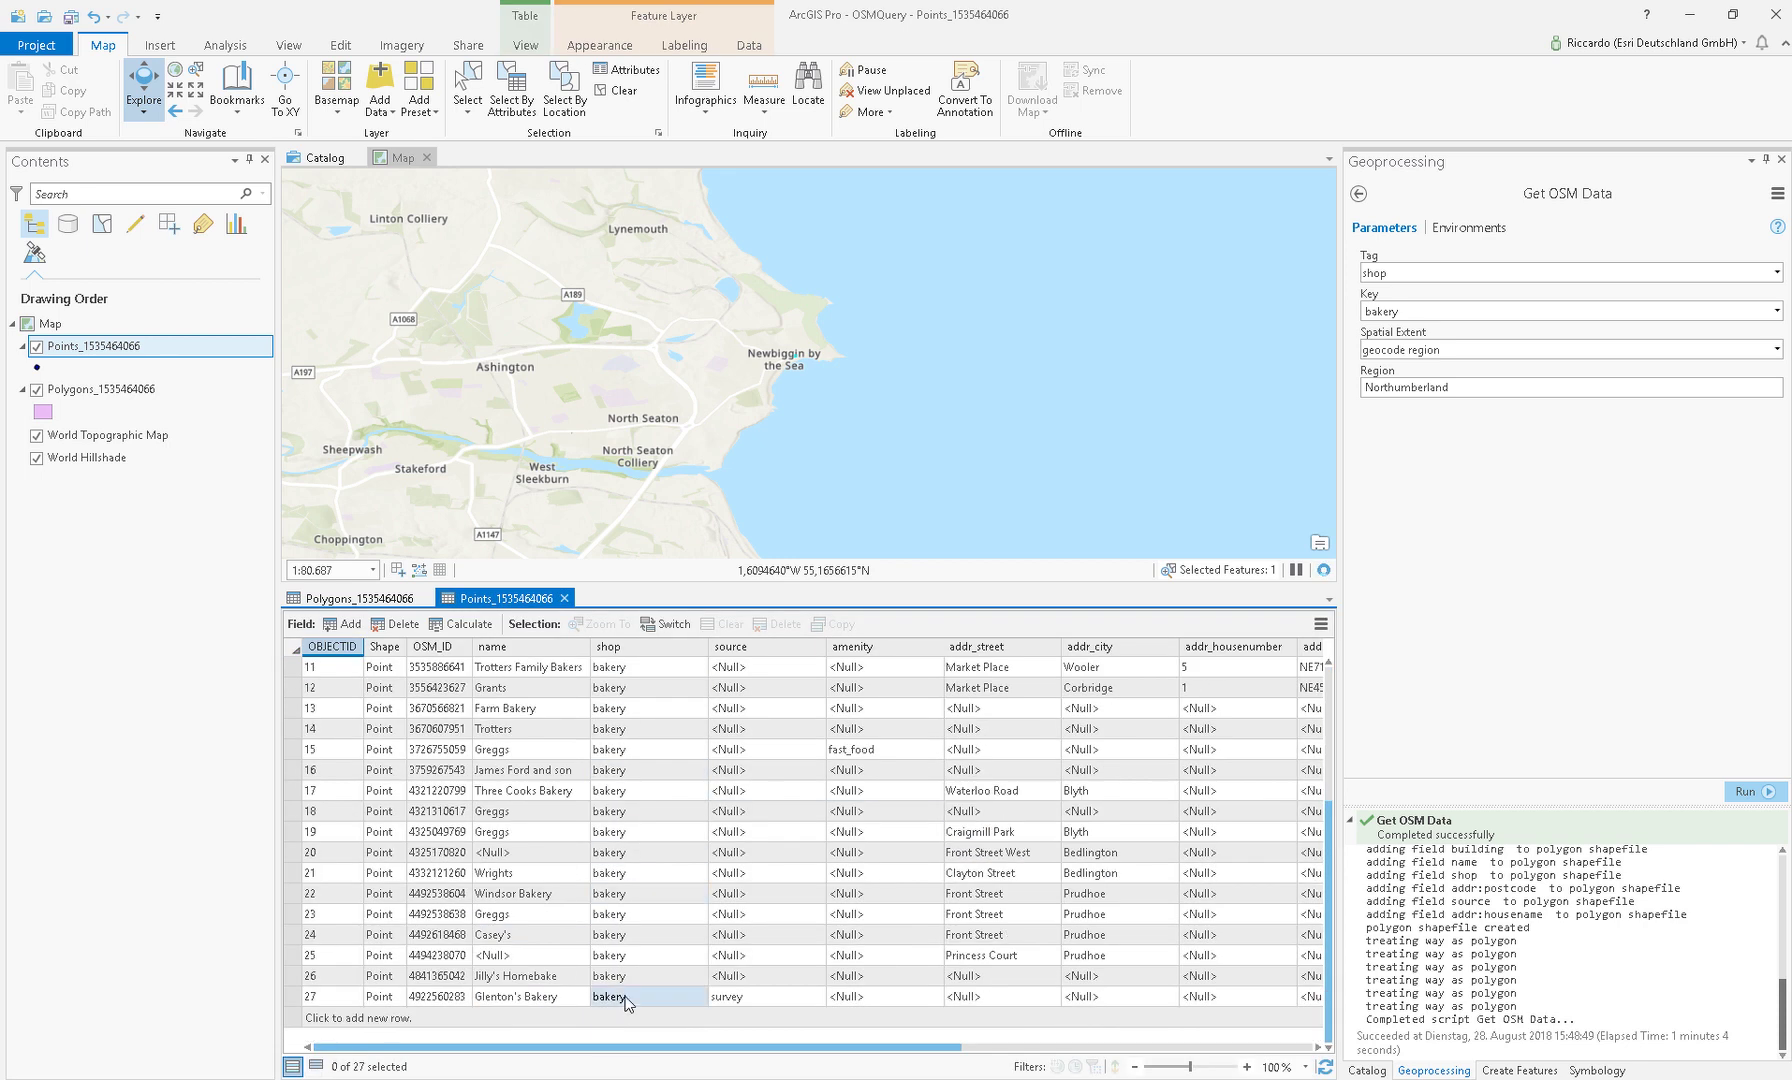
scroll(620, 1010, "up", 1)
scroll(627, 1002, "up", 3)
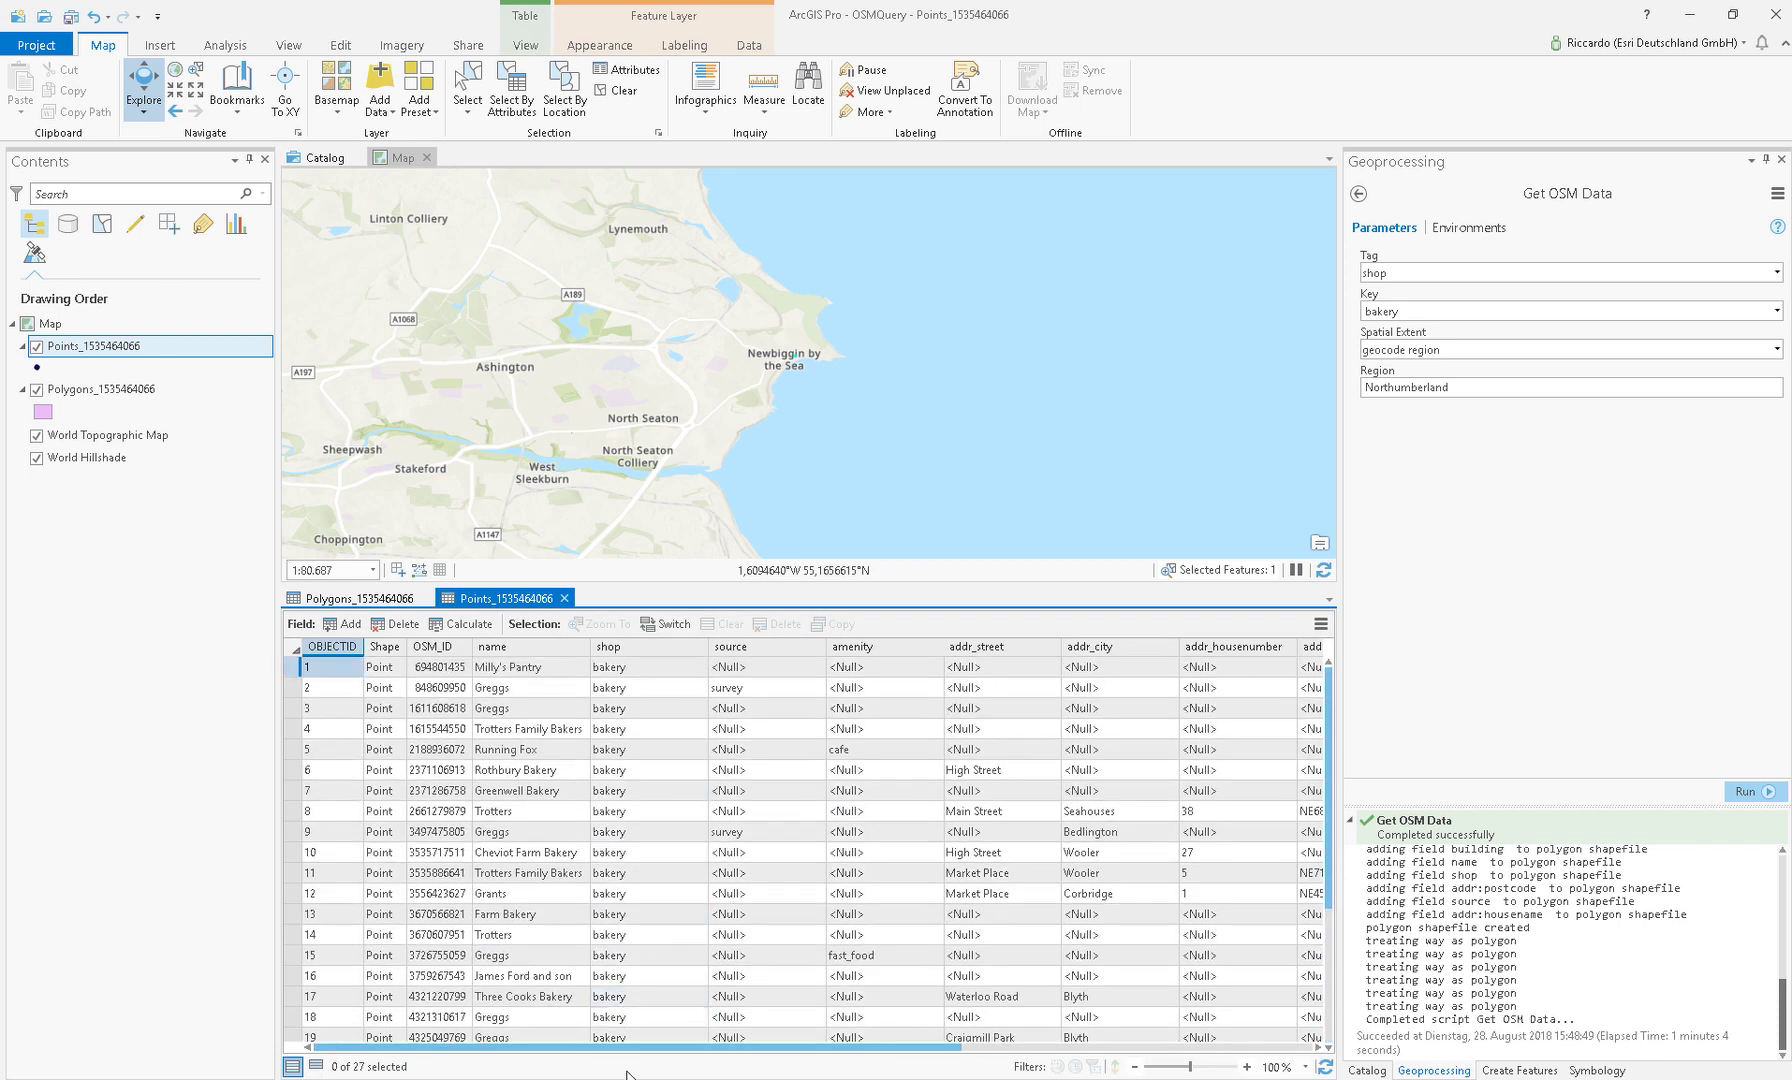
left_click_drag(650, 1049, 605, 1022)
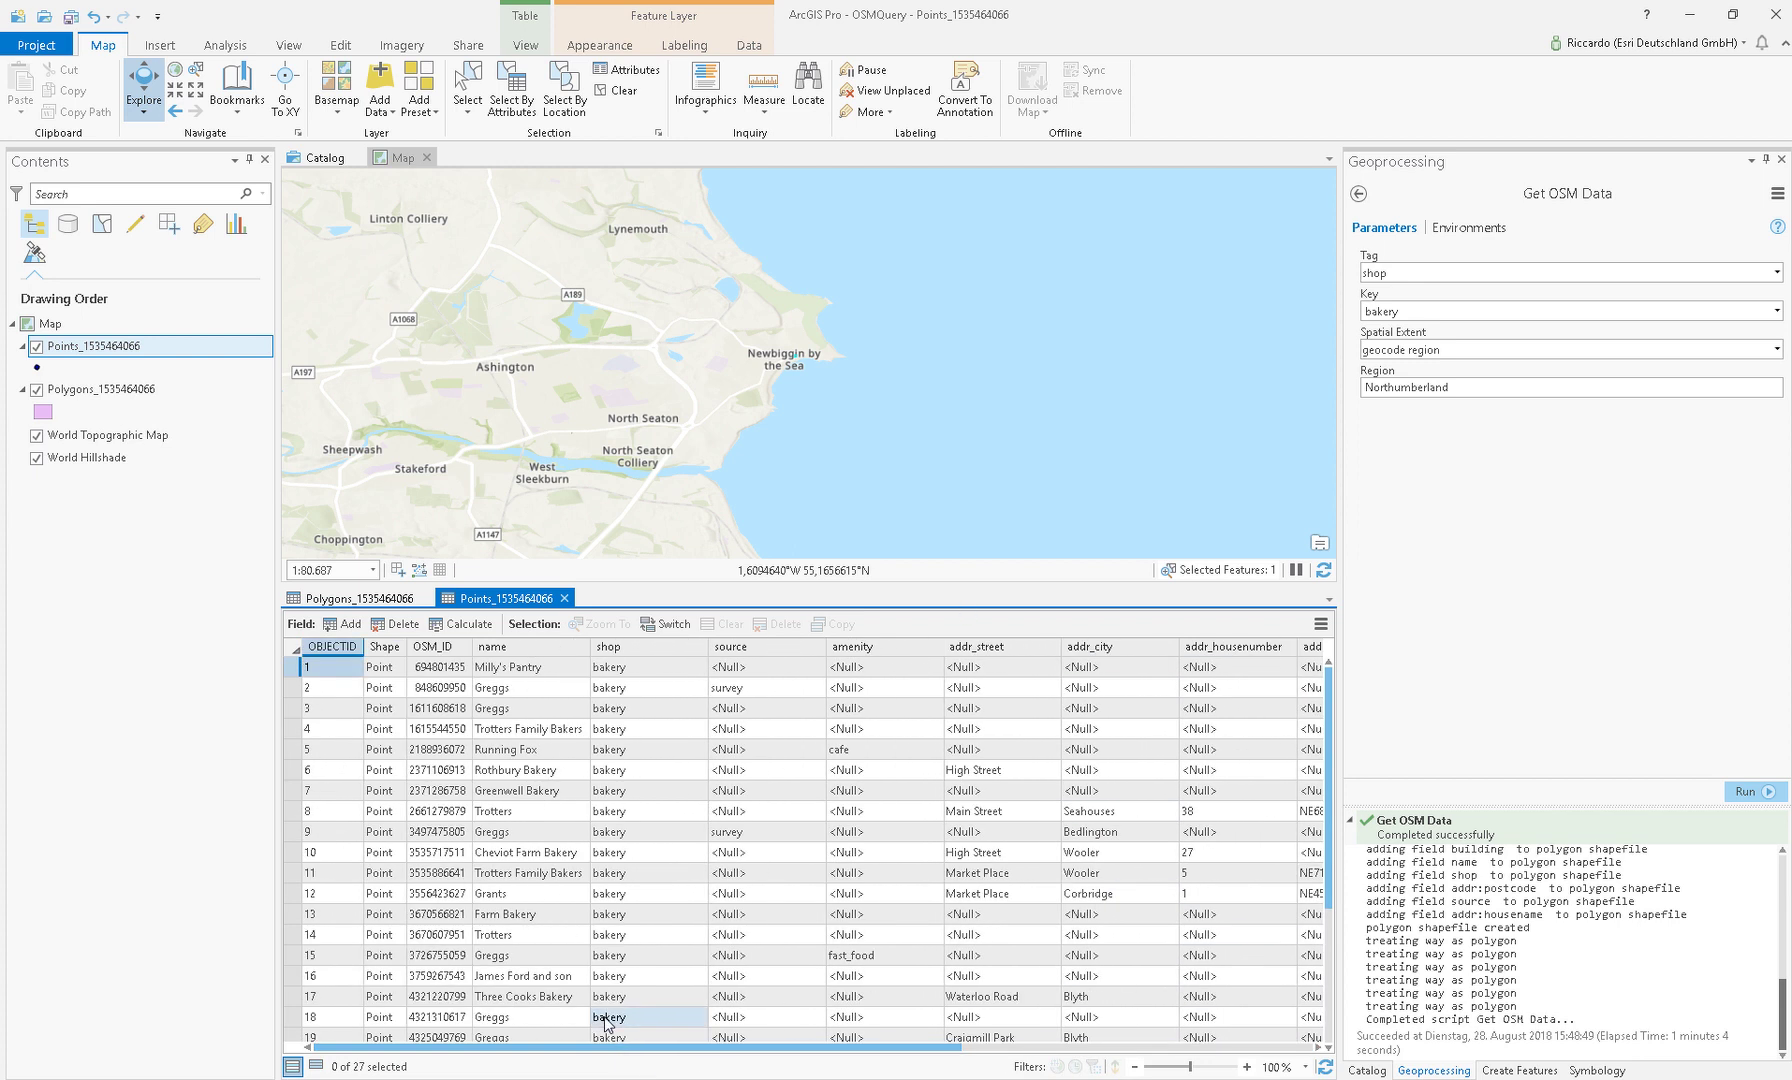